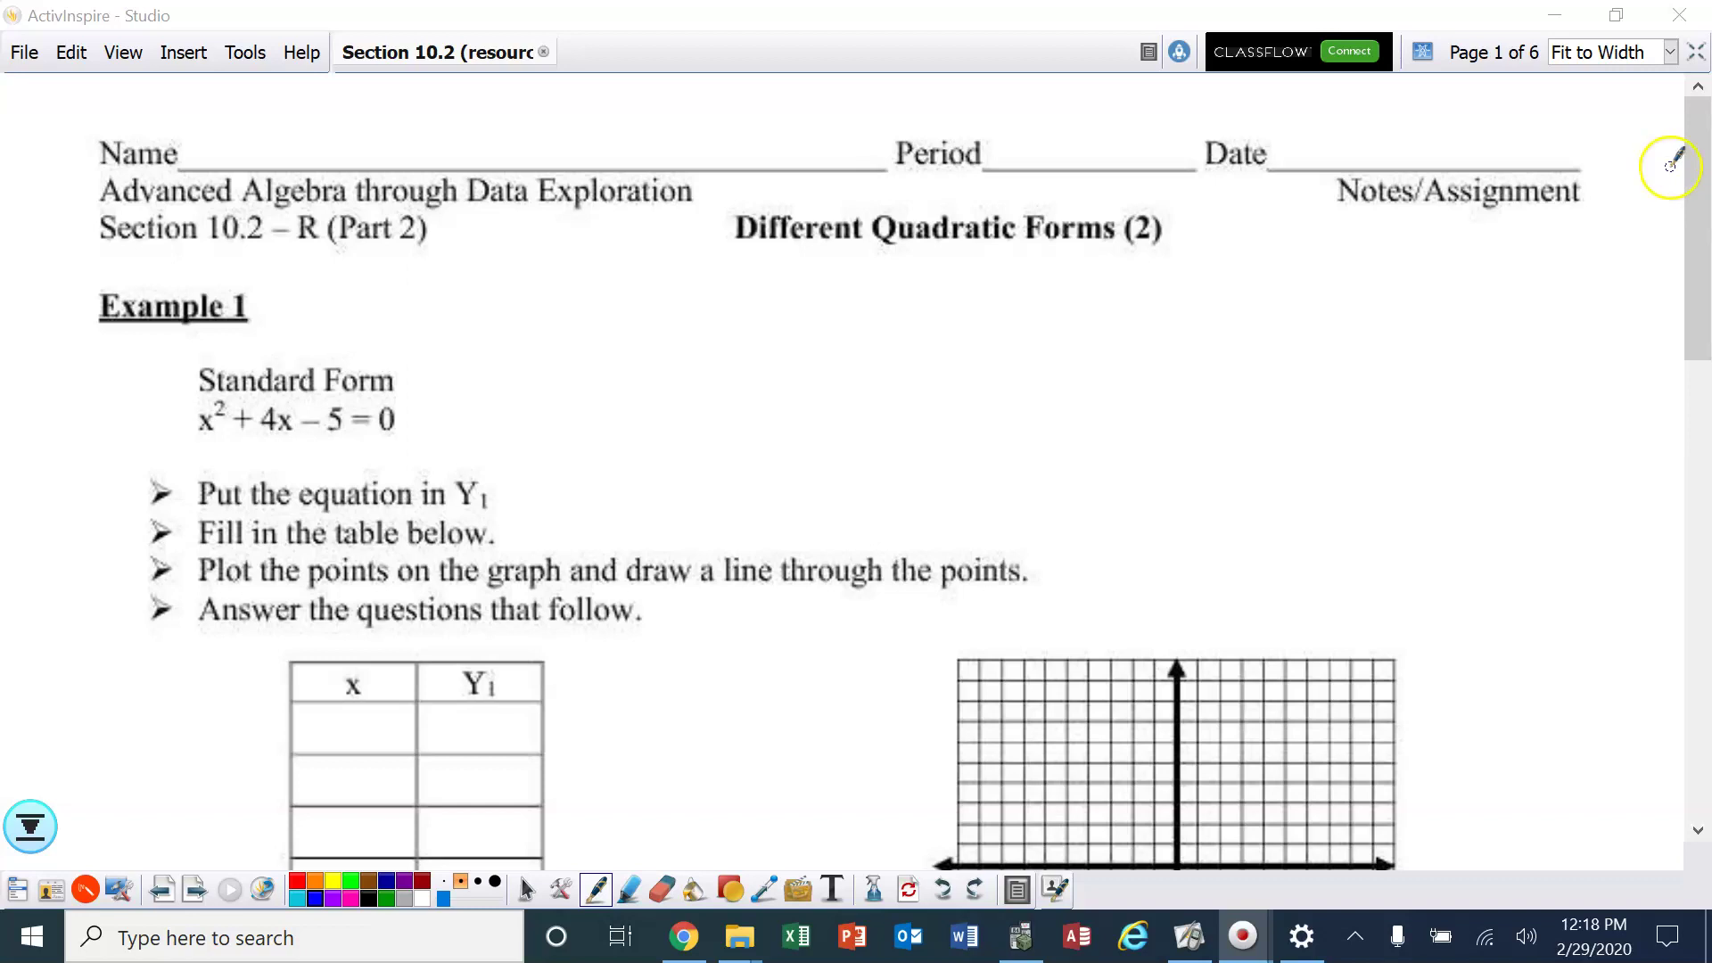
# Scroll the worksheet to show the Example 1 table and graph, then switch to TI-SmartView.
pyautogui.moveTo(1699, 173); pyautogui.dragTo(1701, 244)
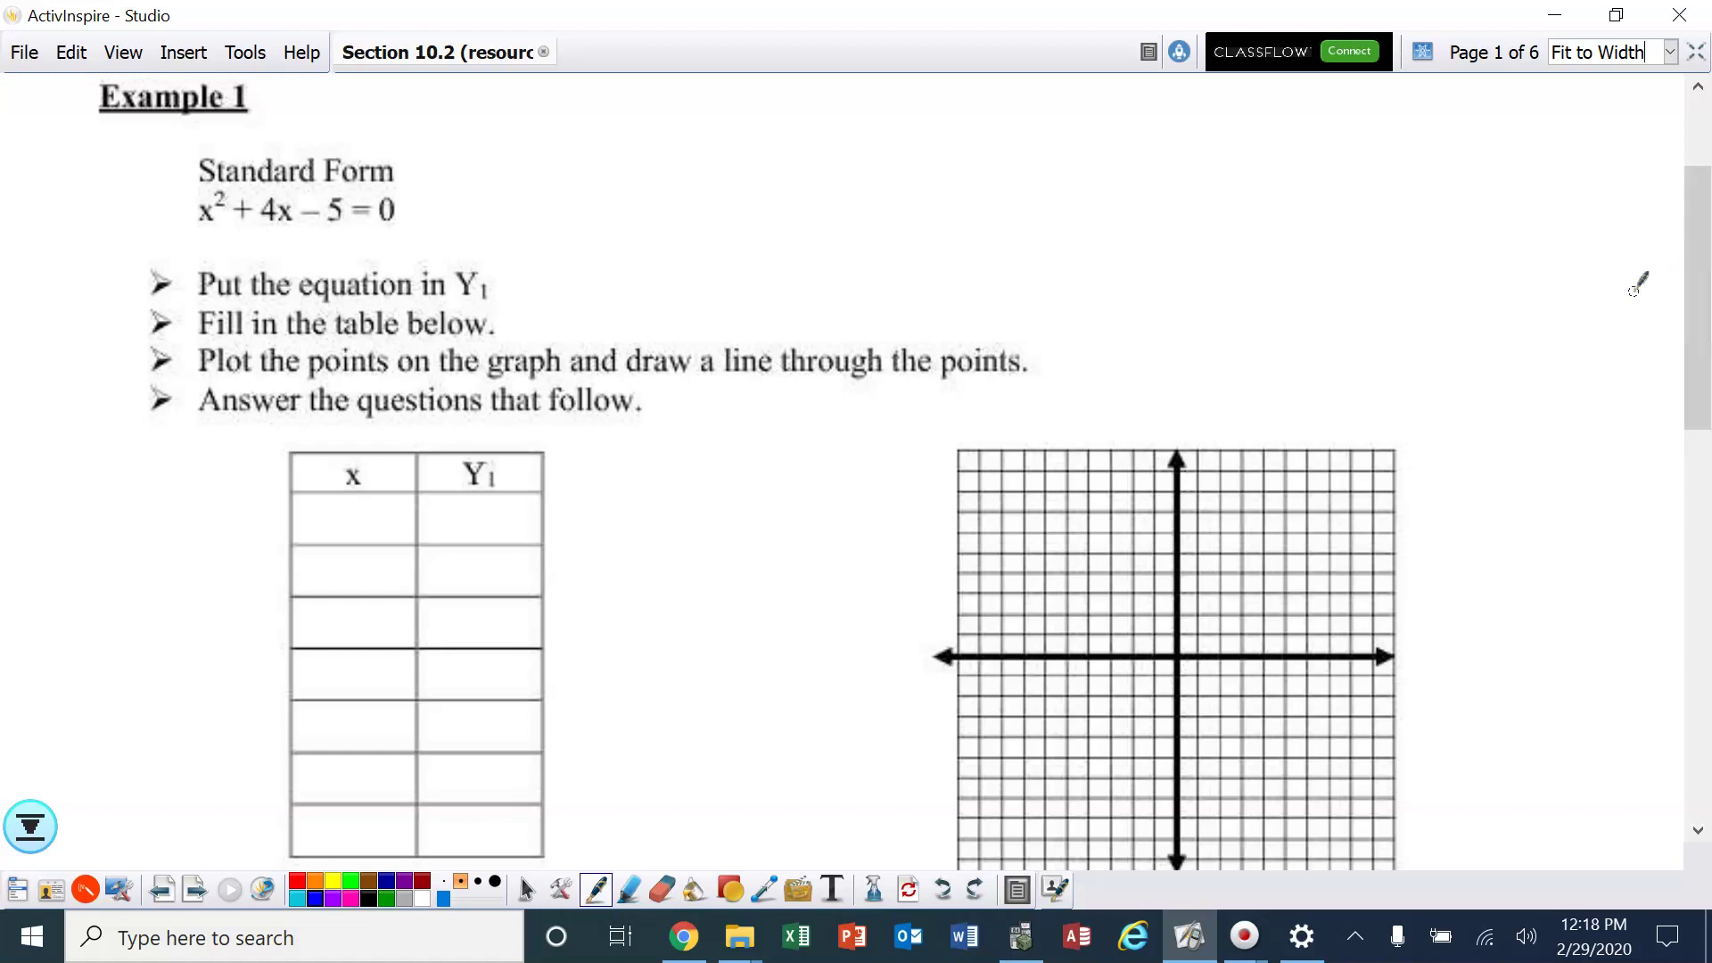
pyautogui.click(1021, 936)
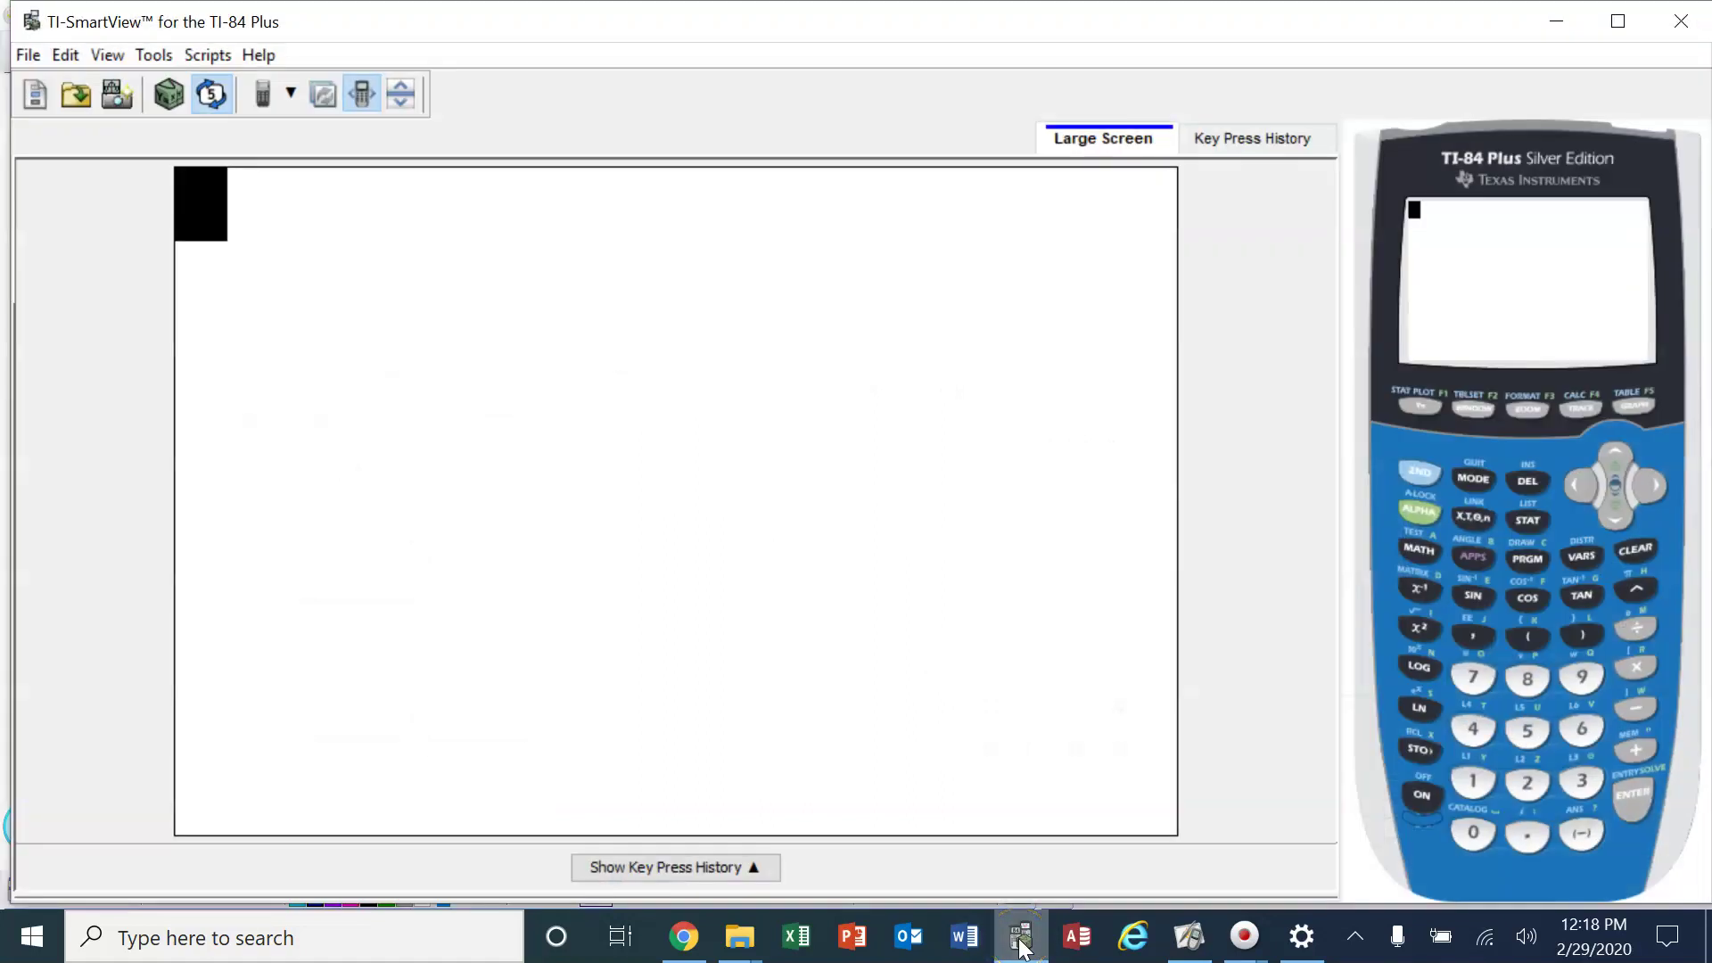
# Enter Y1 = X²+4X−5 in the calculator's equation editor.
pyautogui.click(1418, 407)
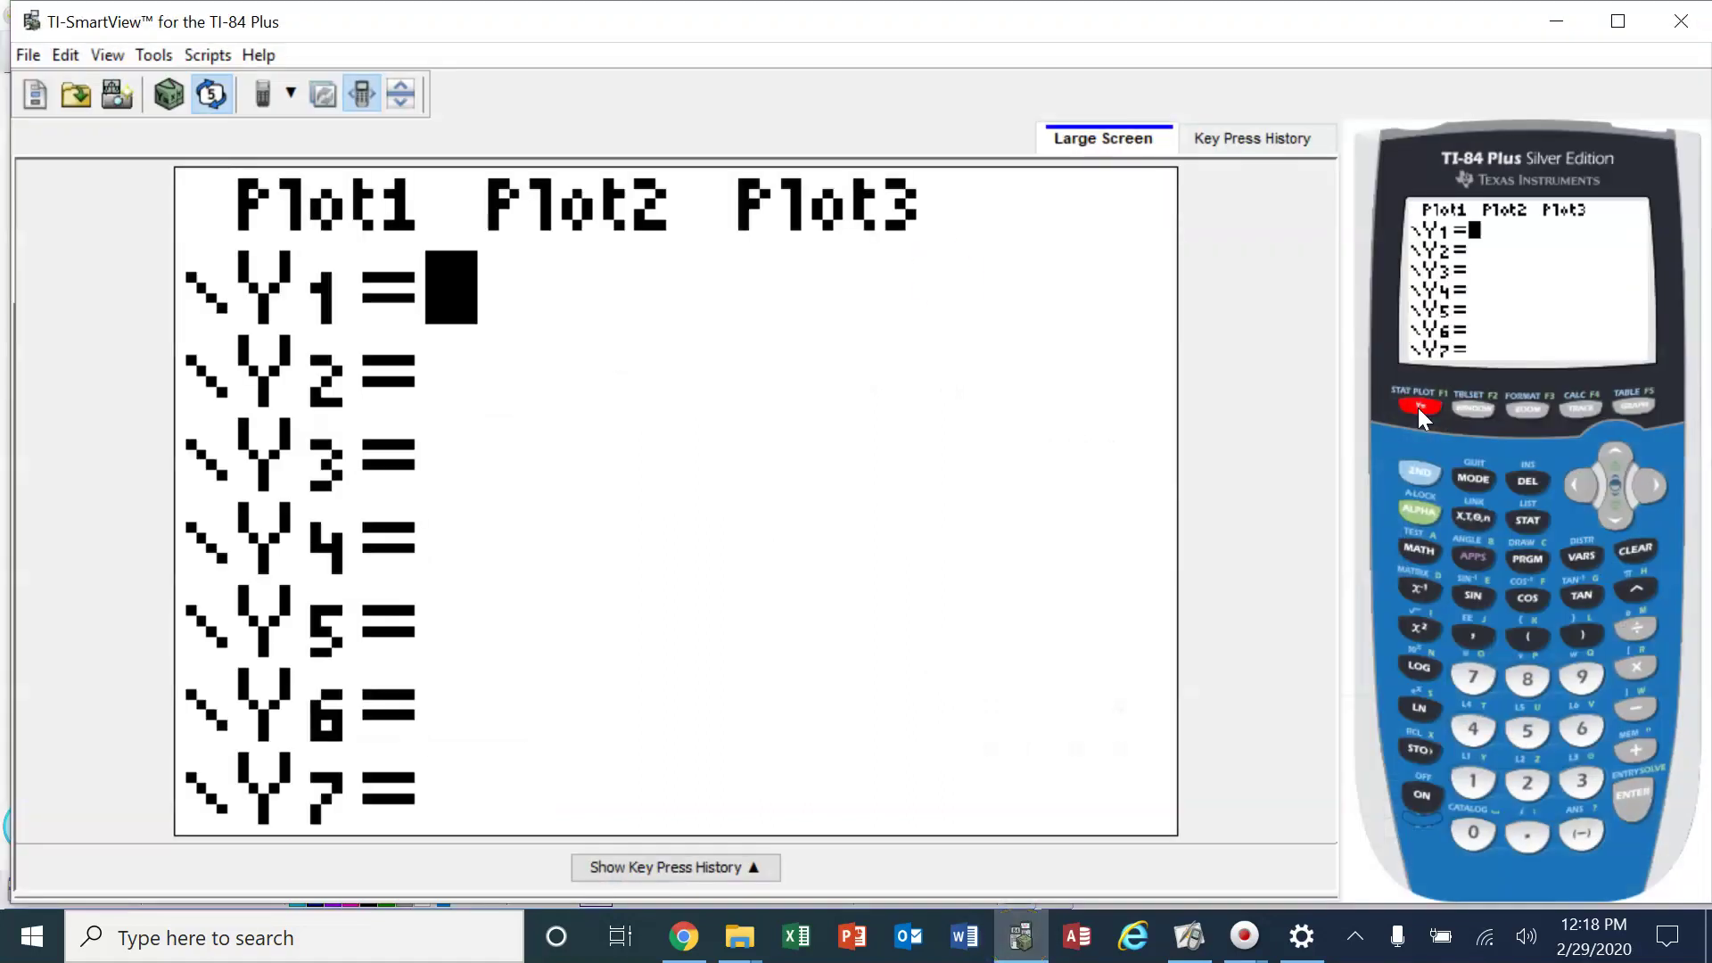
pyautogui.click(1472, 517)
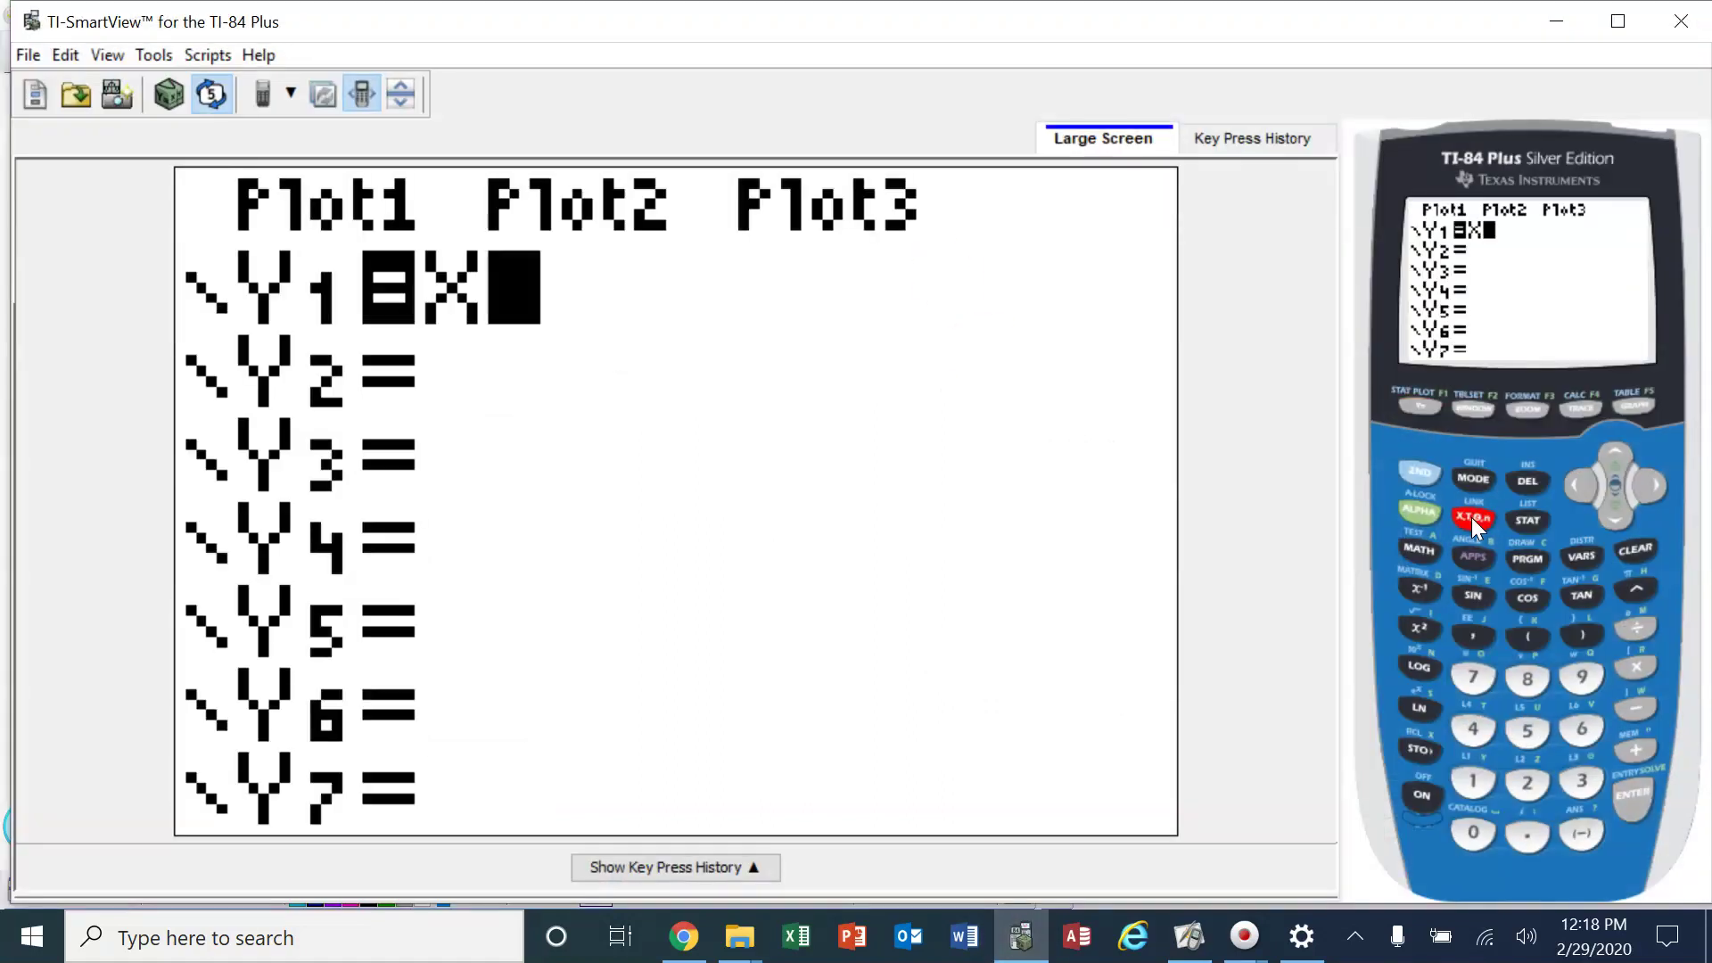
pyautogui.click(1417, 630)
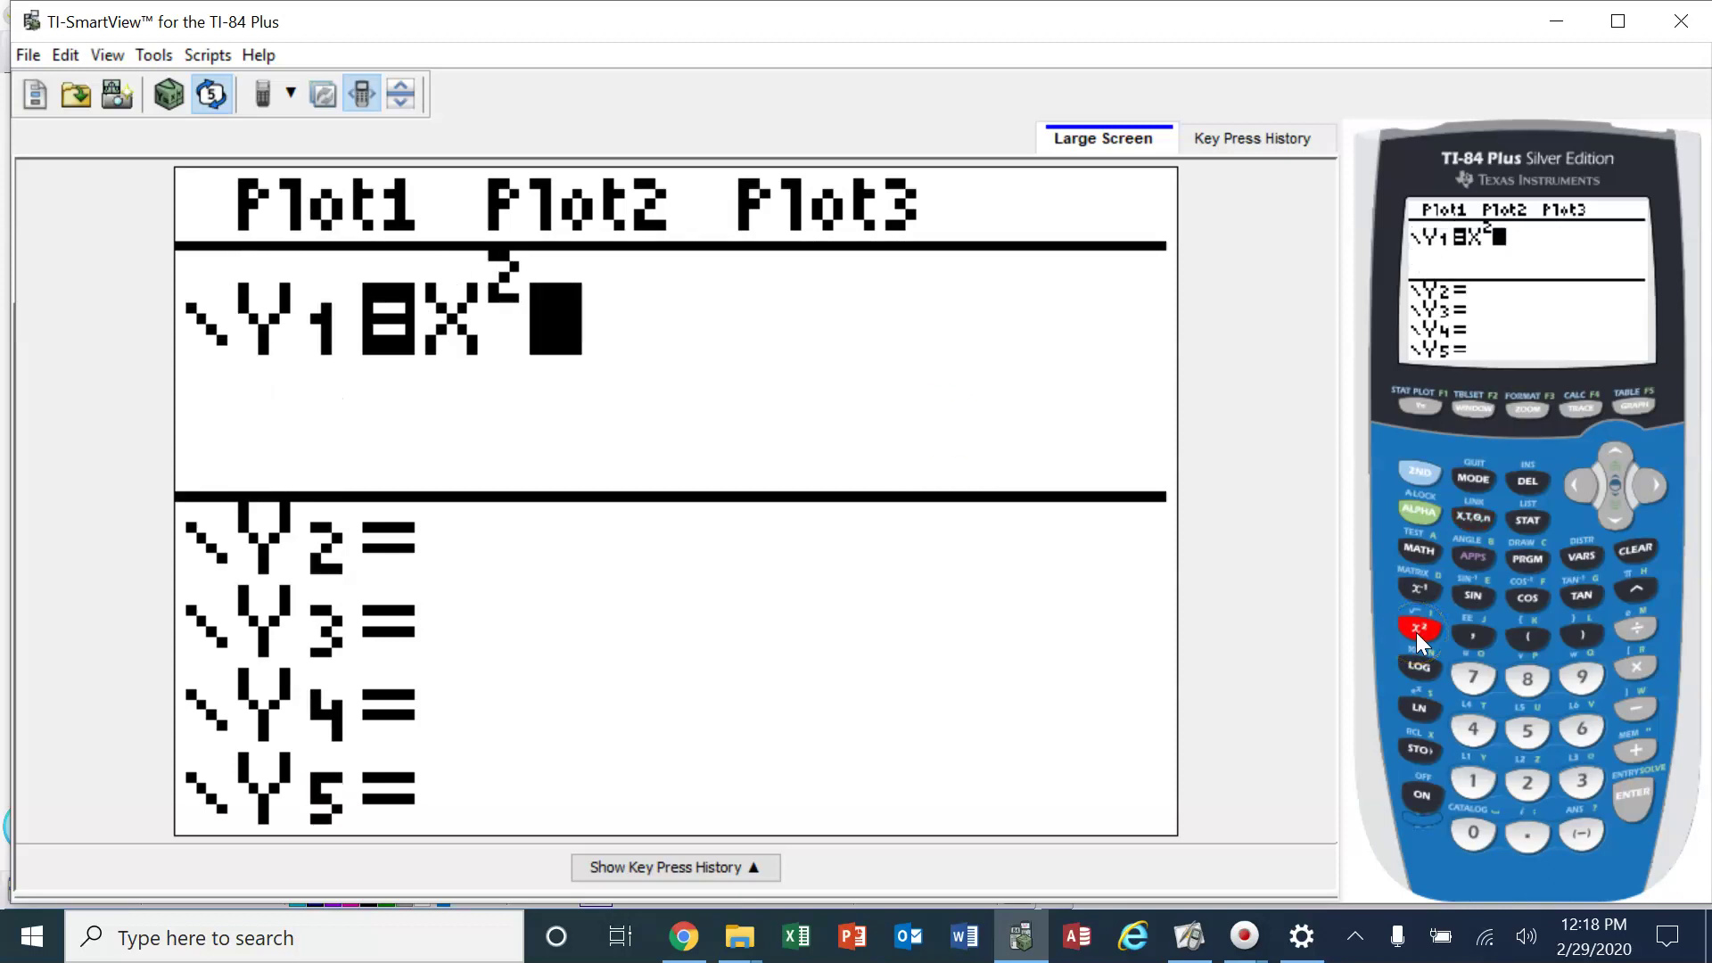
pyautogui.click(1636, 749)
pyautogui.click(1473, 730)
pyautogui.click(1472, 518)
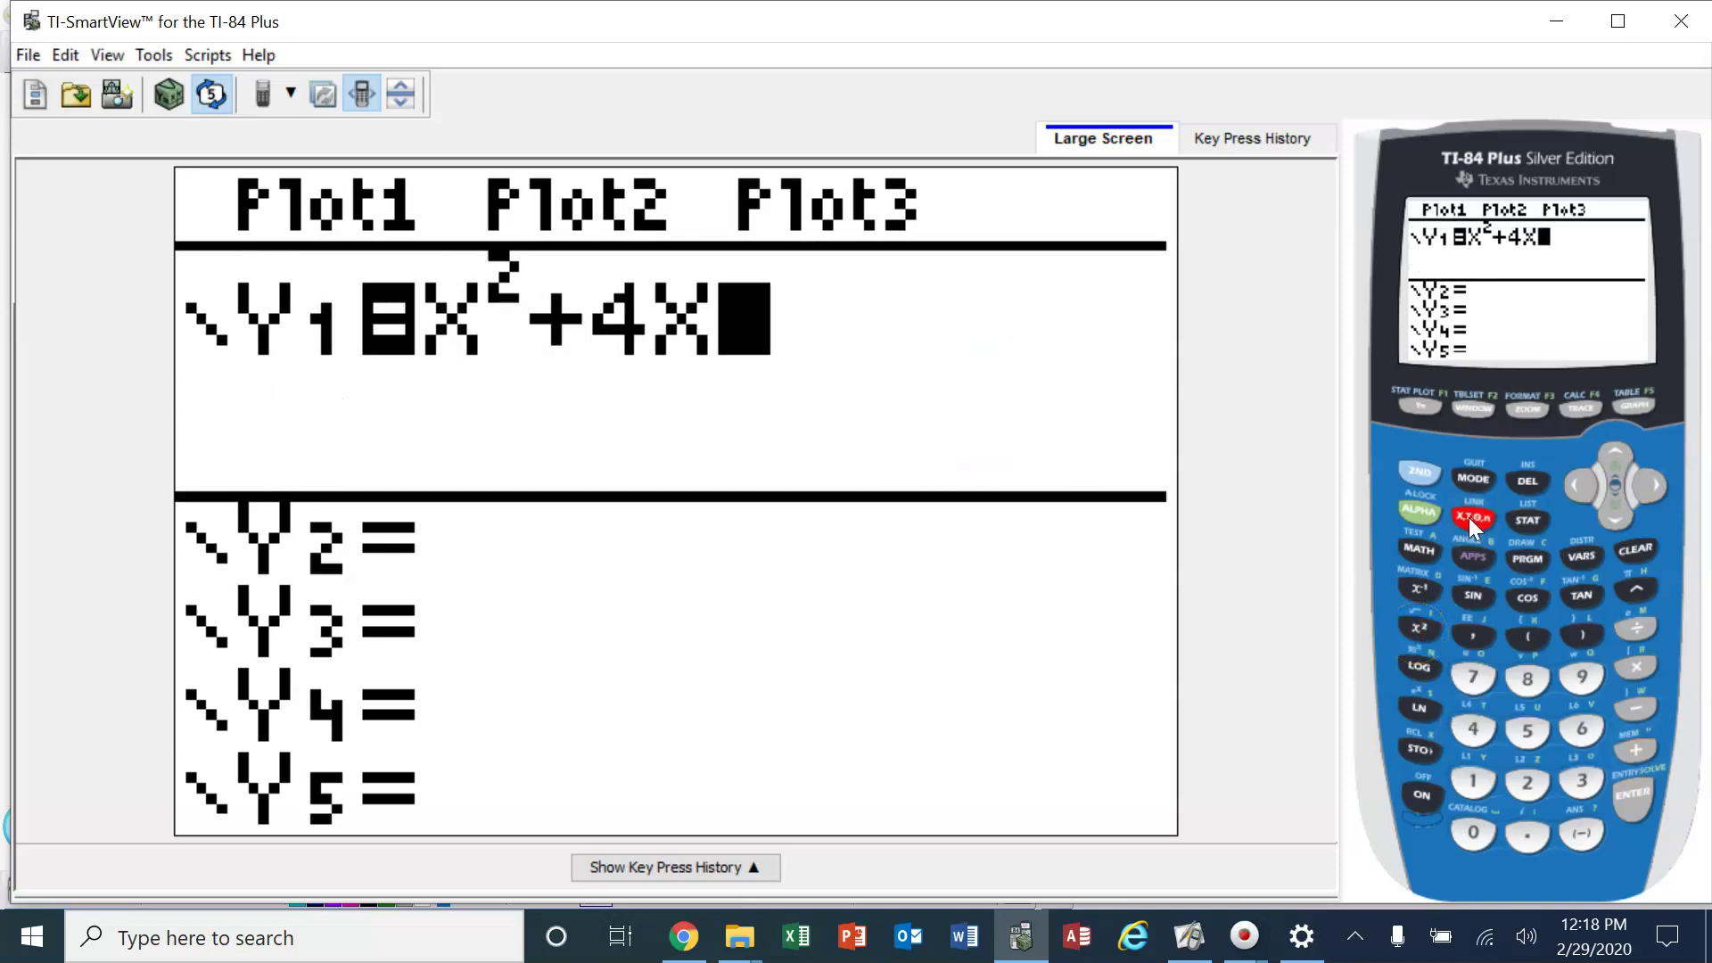
pyautogui.click(1637, 710)
pyautogui.click(1528, 729)
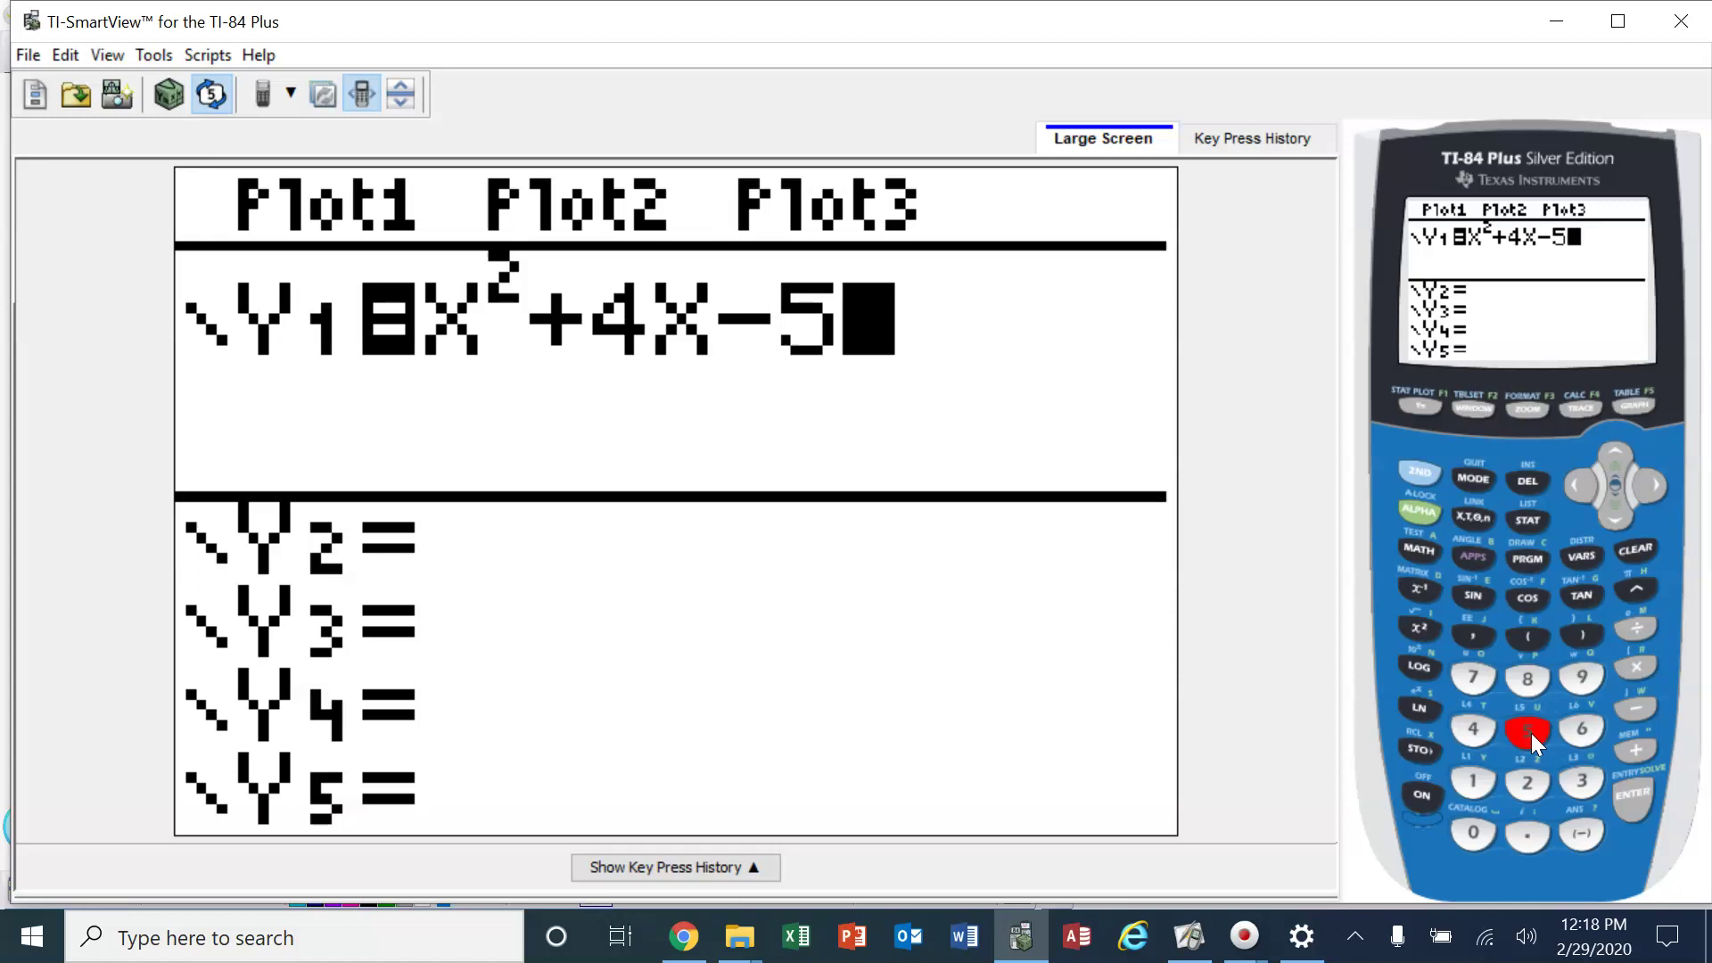
# Display the Y1 table of values, then return to the ActivInspire worksheet.
pyautogui.click(1418, 473)
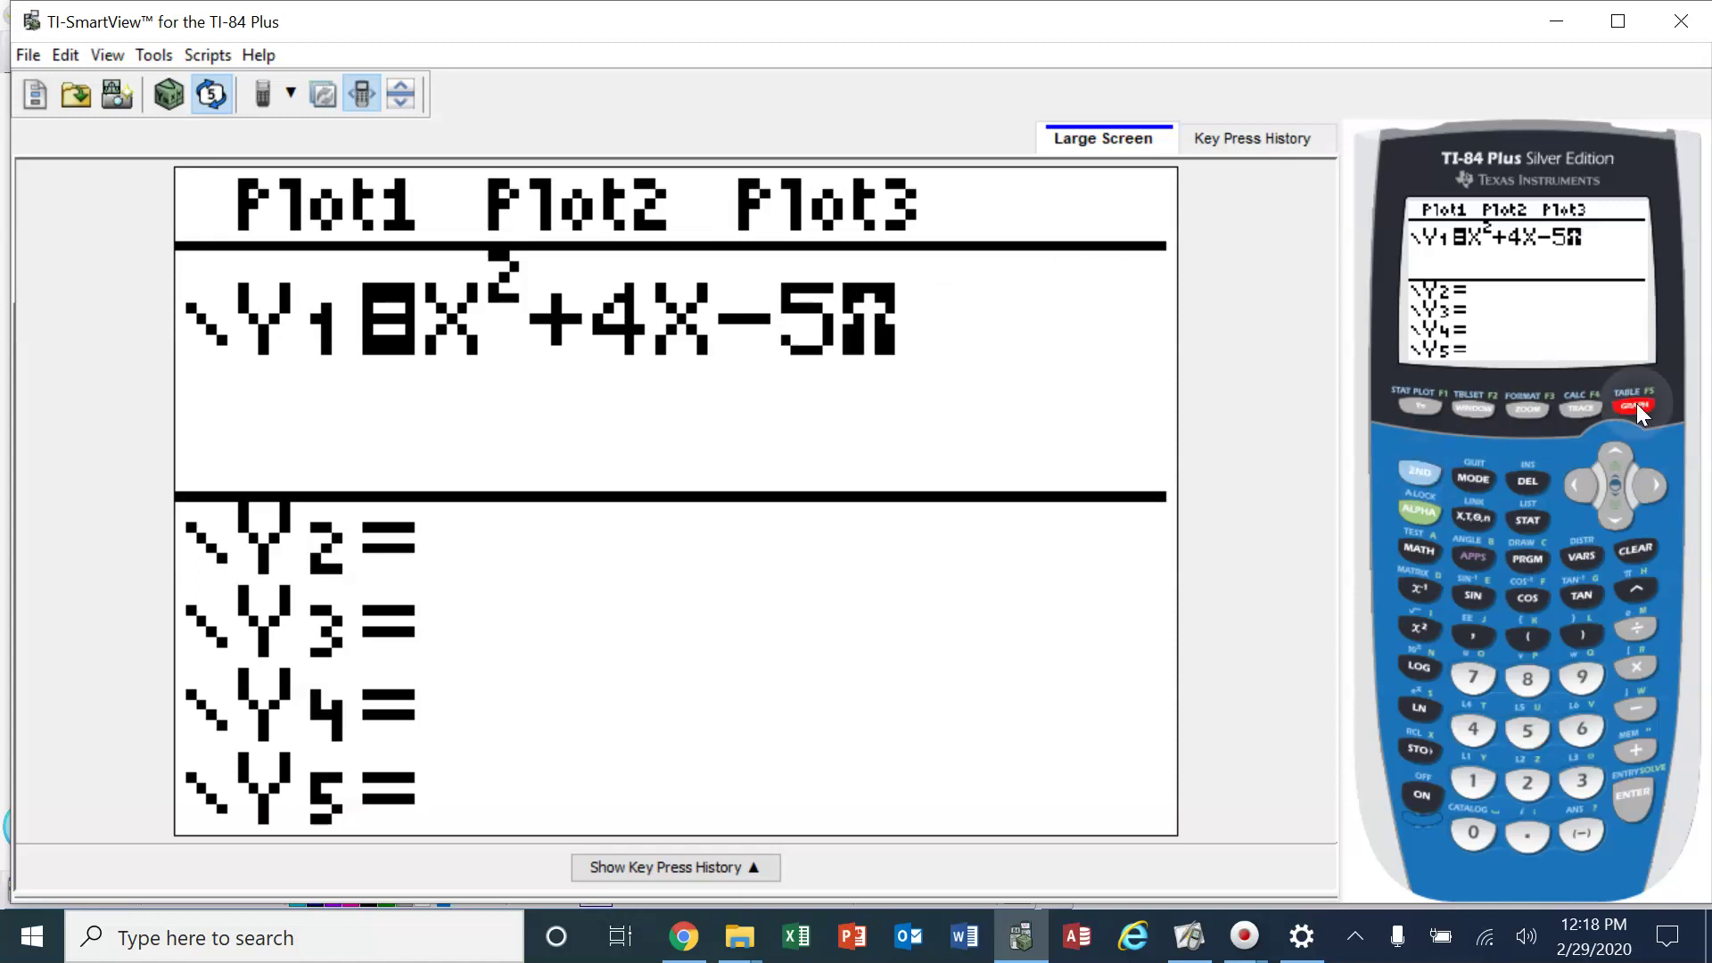
pyautogui.click(1635, 403)
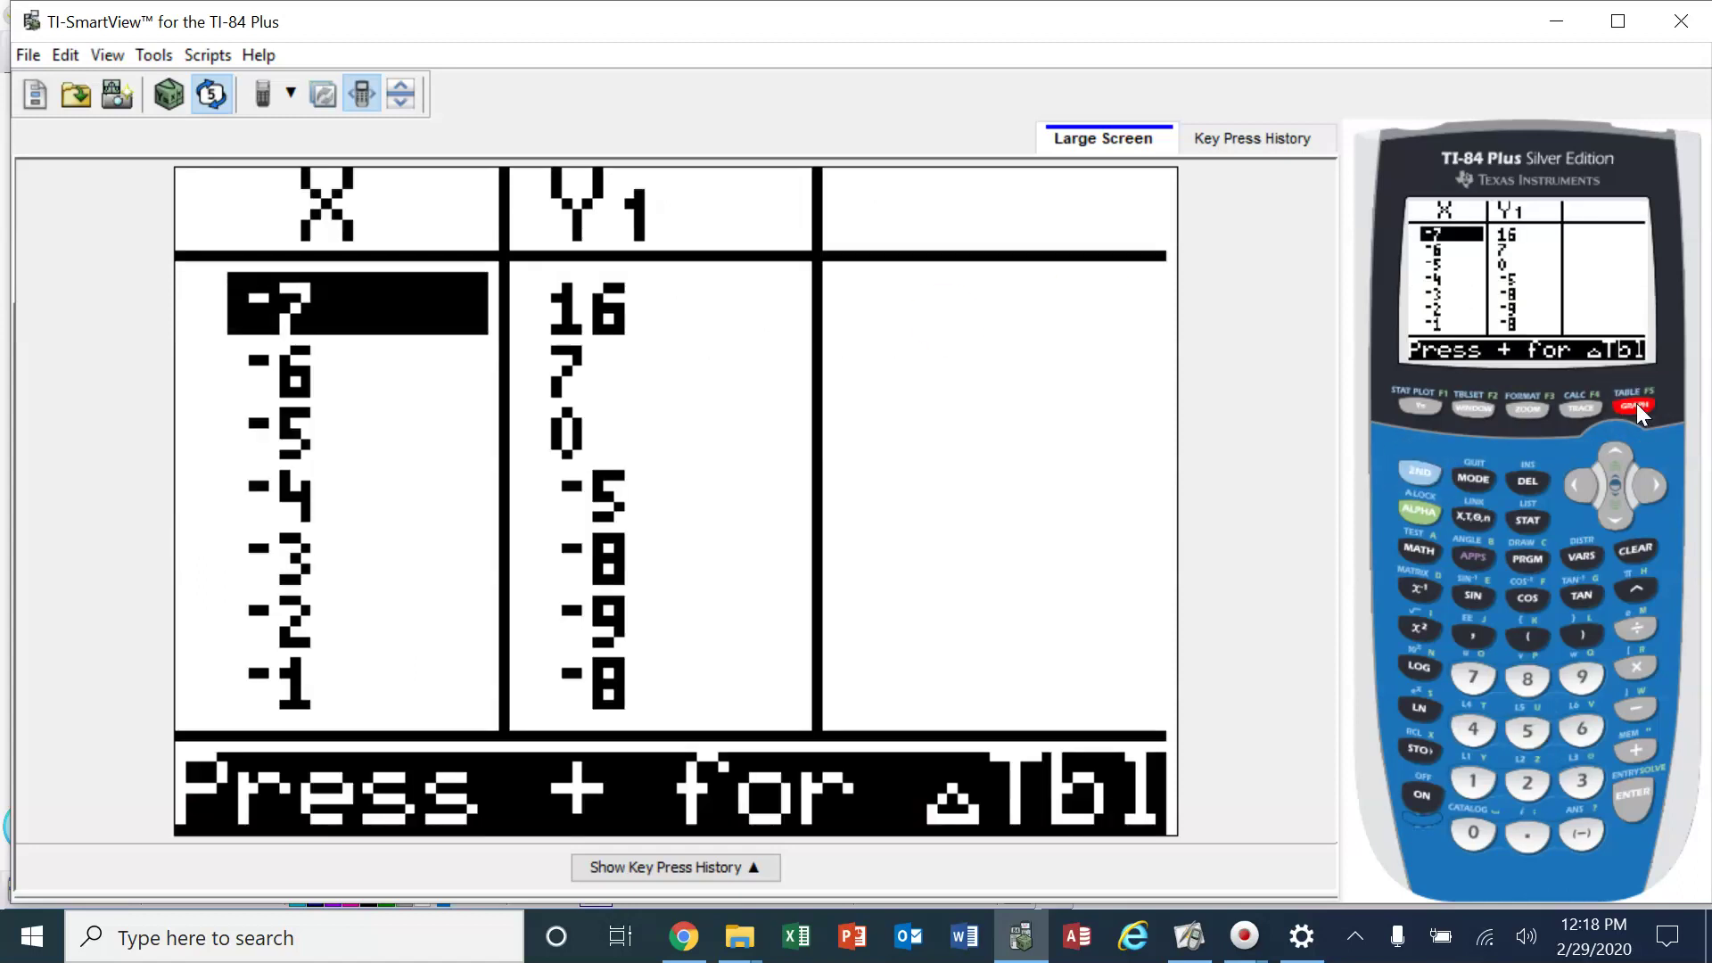
pyautogui.click(1188, 940)
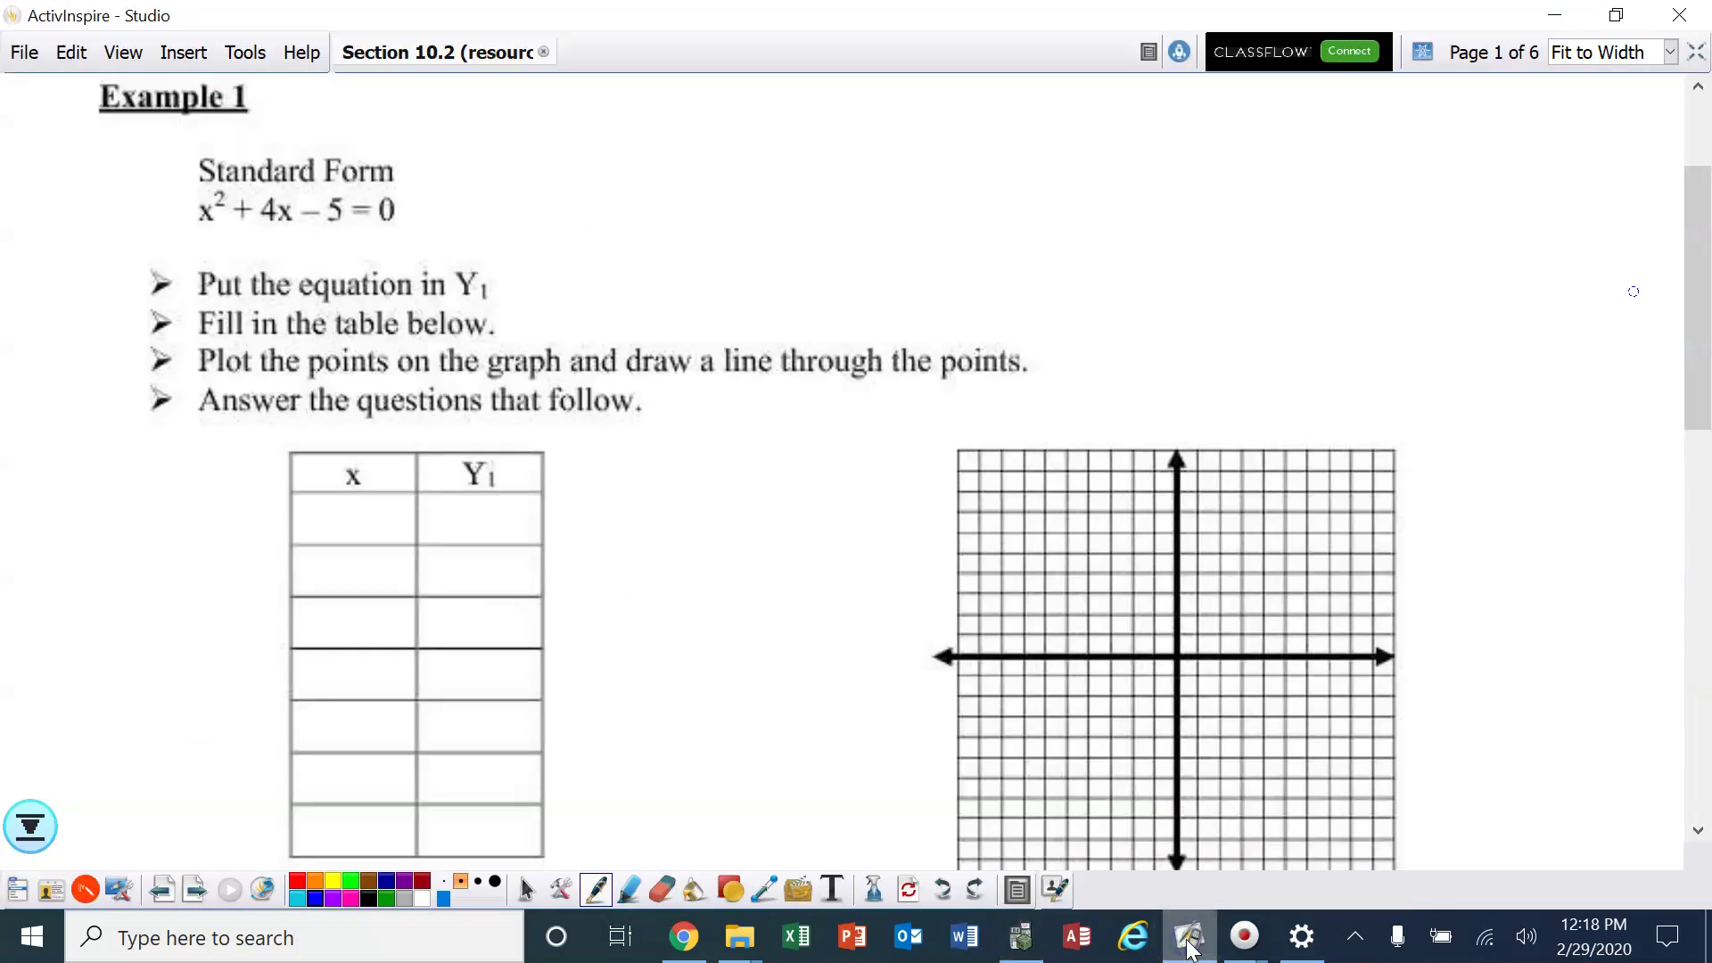
# Scroll the worksheet down to question a, then switch back to the calculator's table.
pyautogui.scroll(-2, 1683, 412)
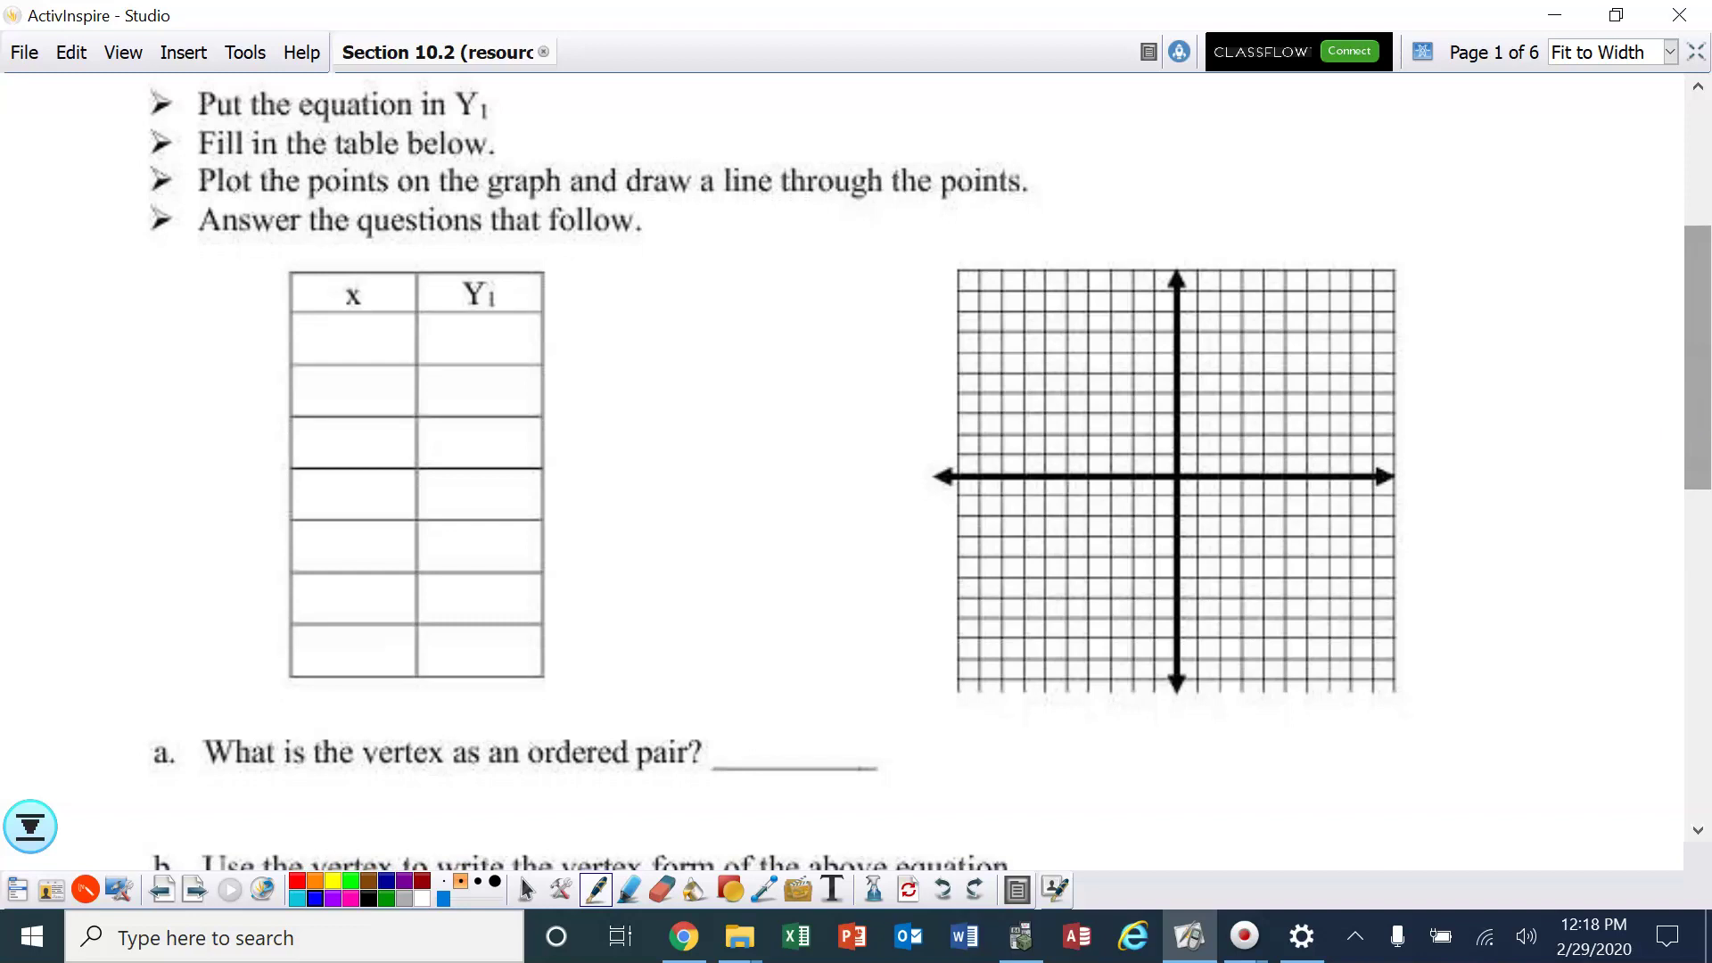
pyautogui.click(1020, 943)
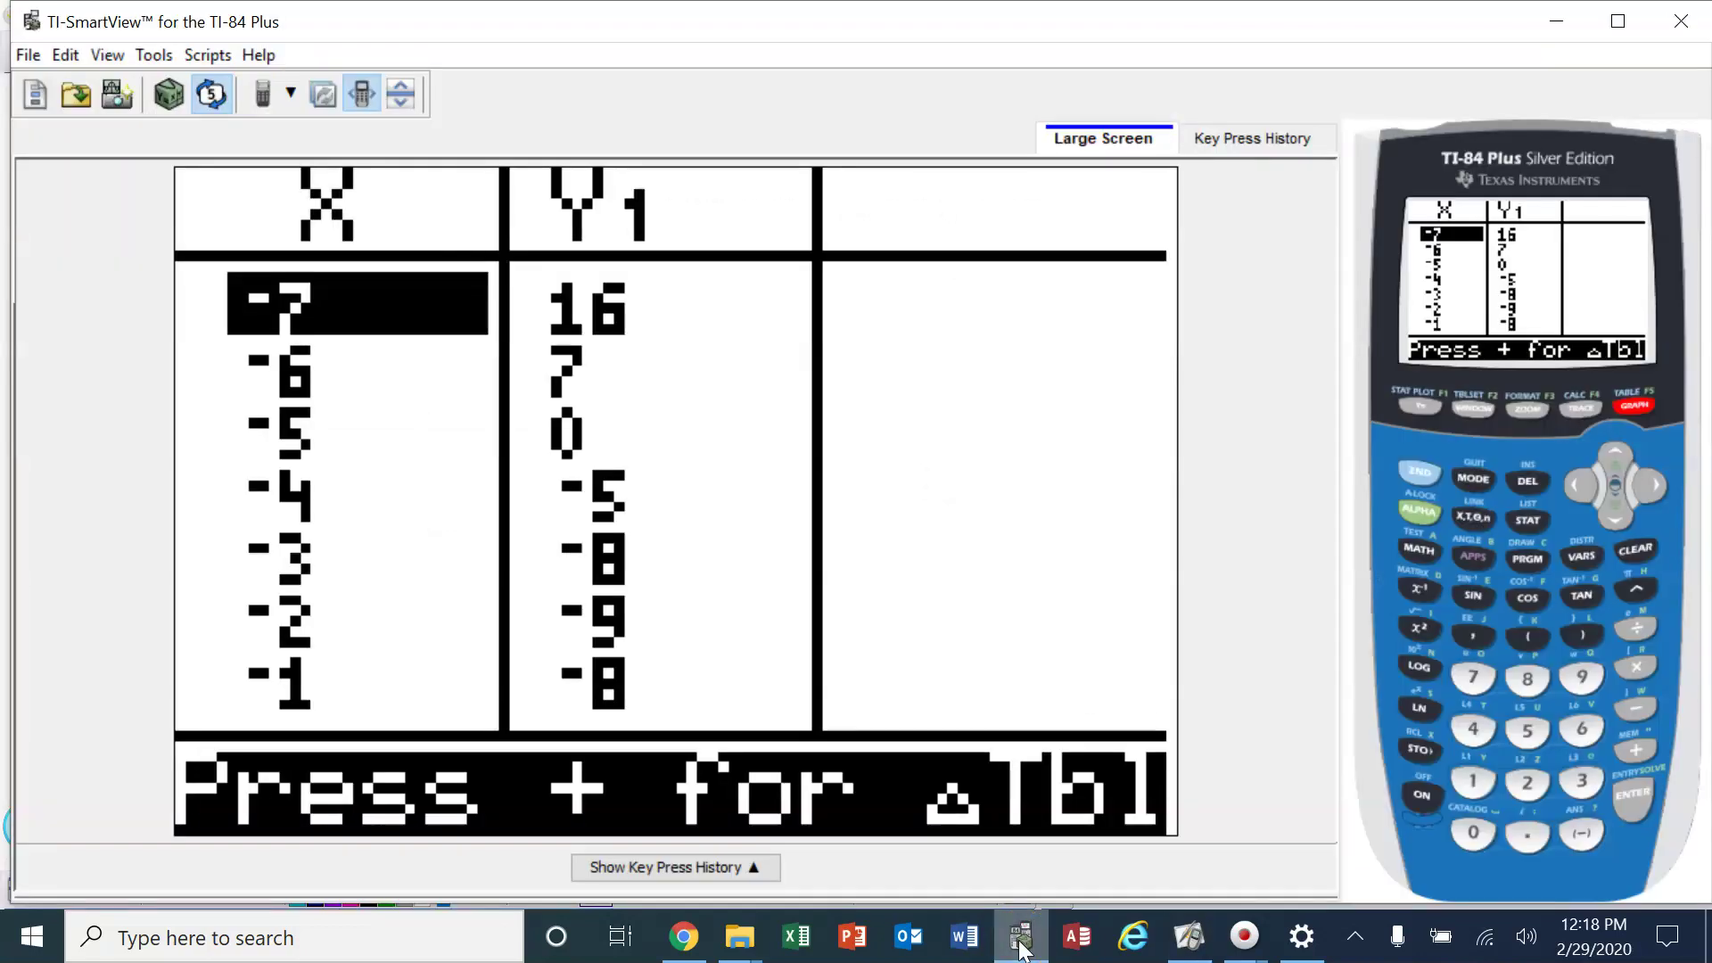
# Scroll the calculator table down until the X = 0 and X = 1 rows appear.
pyautogui.click(1614, 515)
pyautogui.click(1614, 516)
pyautogui.click(1613, 516)
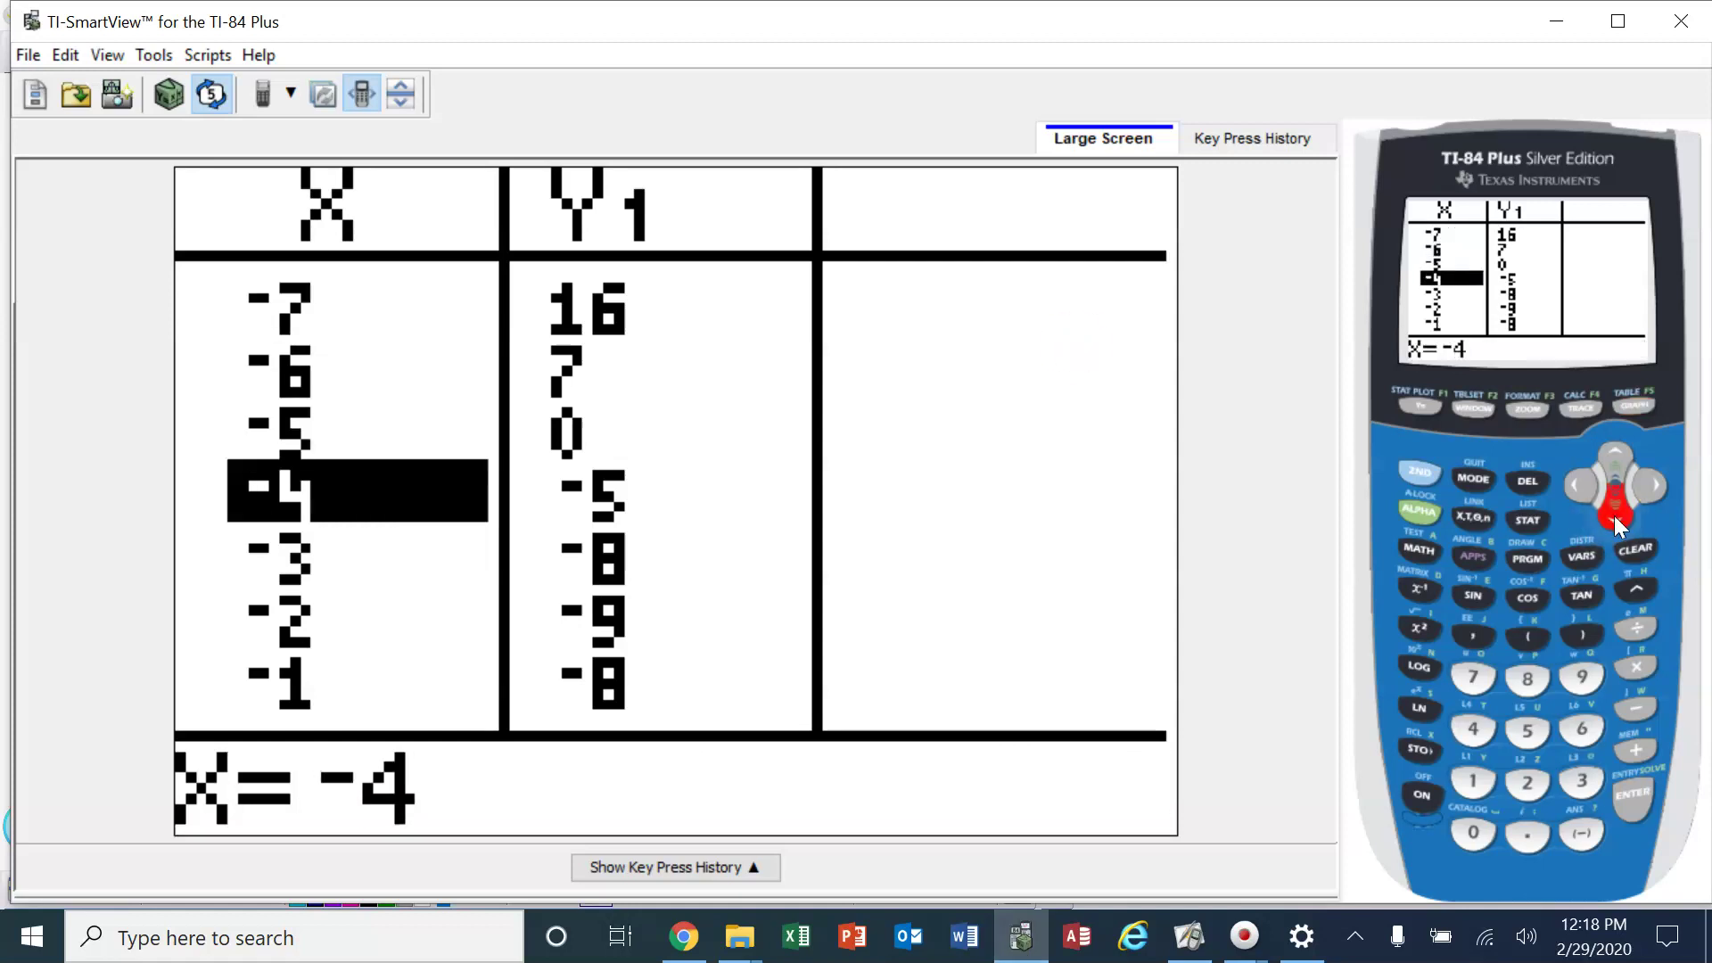
pyautogui.click(1614, 515)
pyautogui.click(1613, 517)
pyautogui.click(1613, 519)
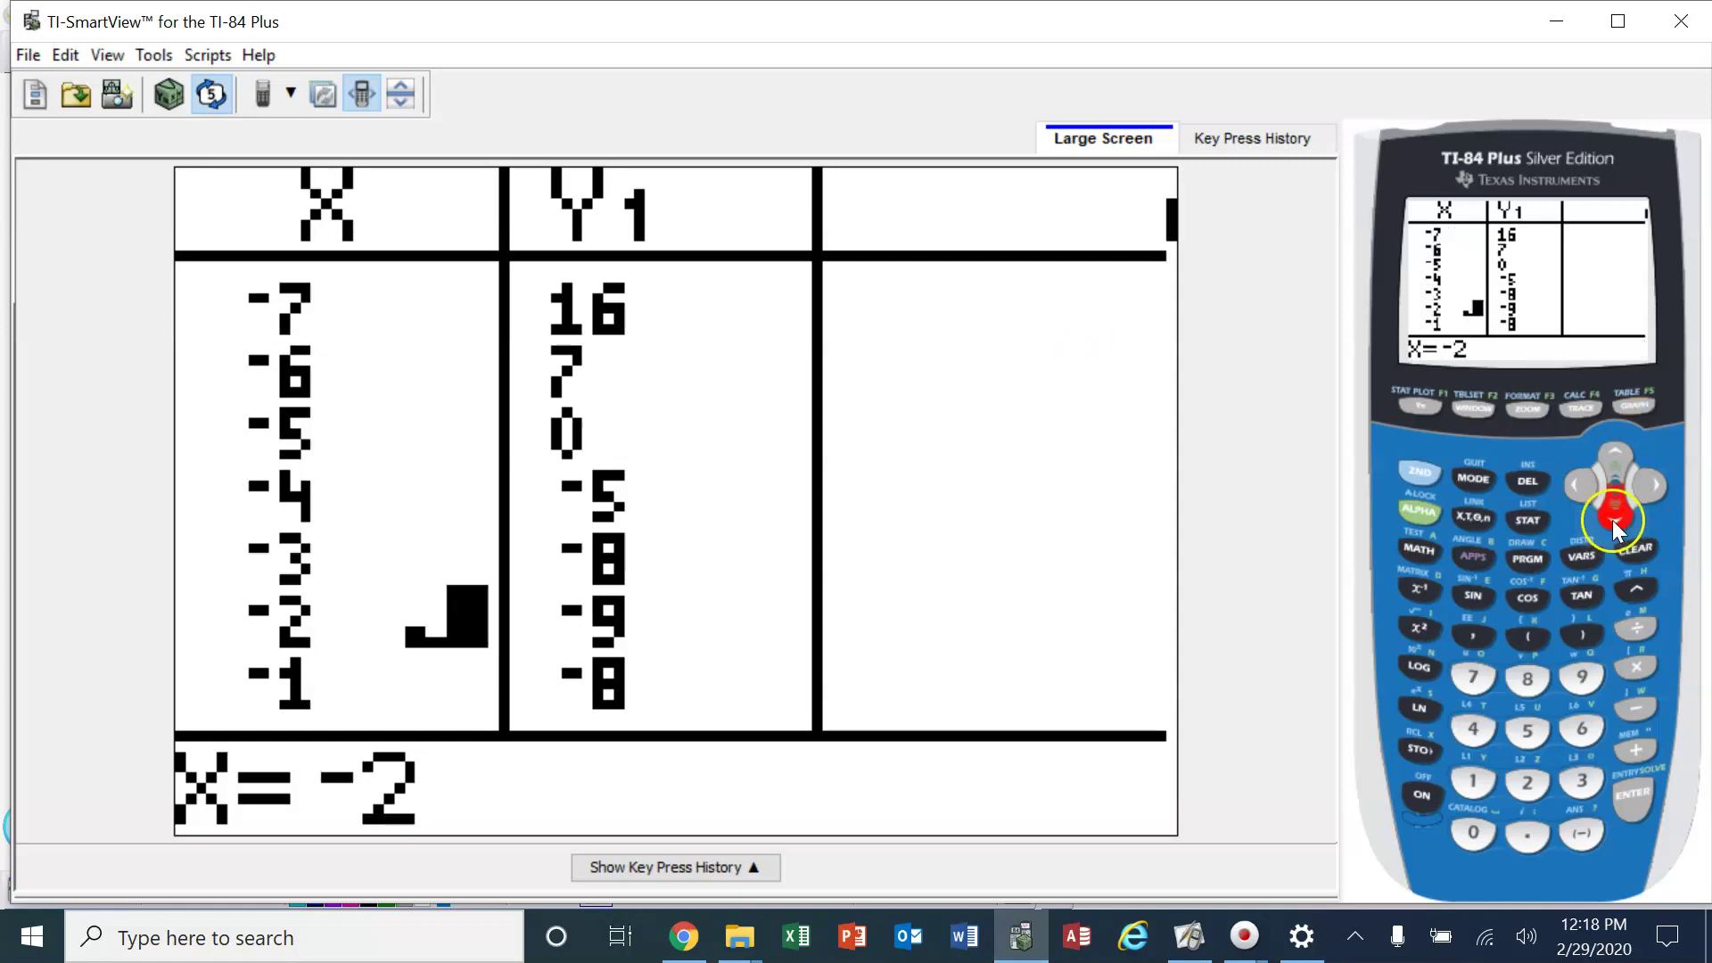
pyautogui.click(1611, 517)
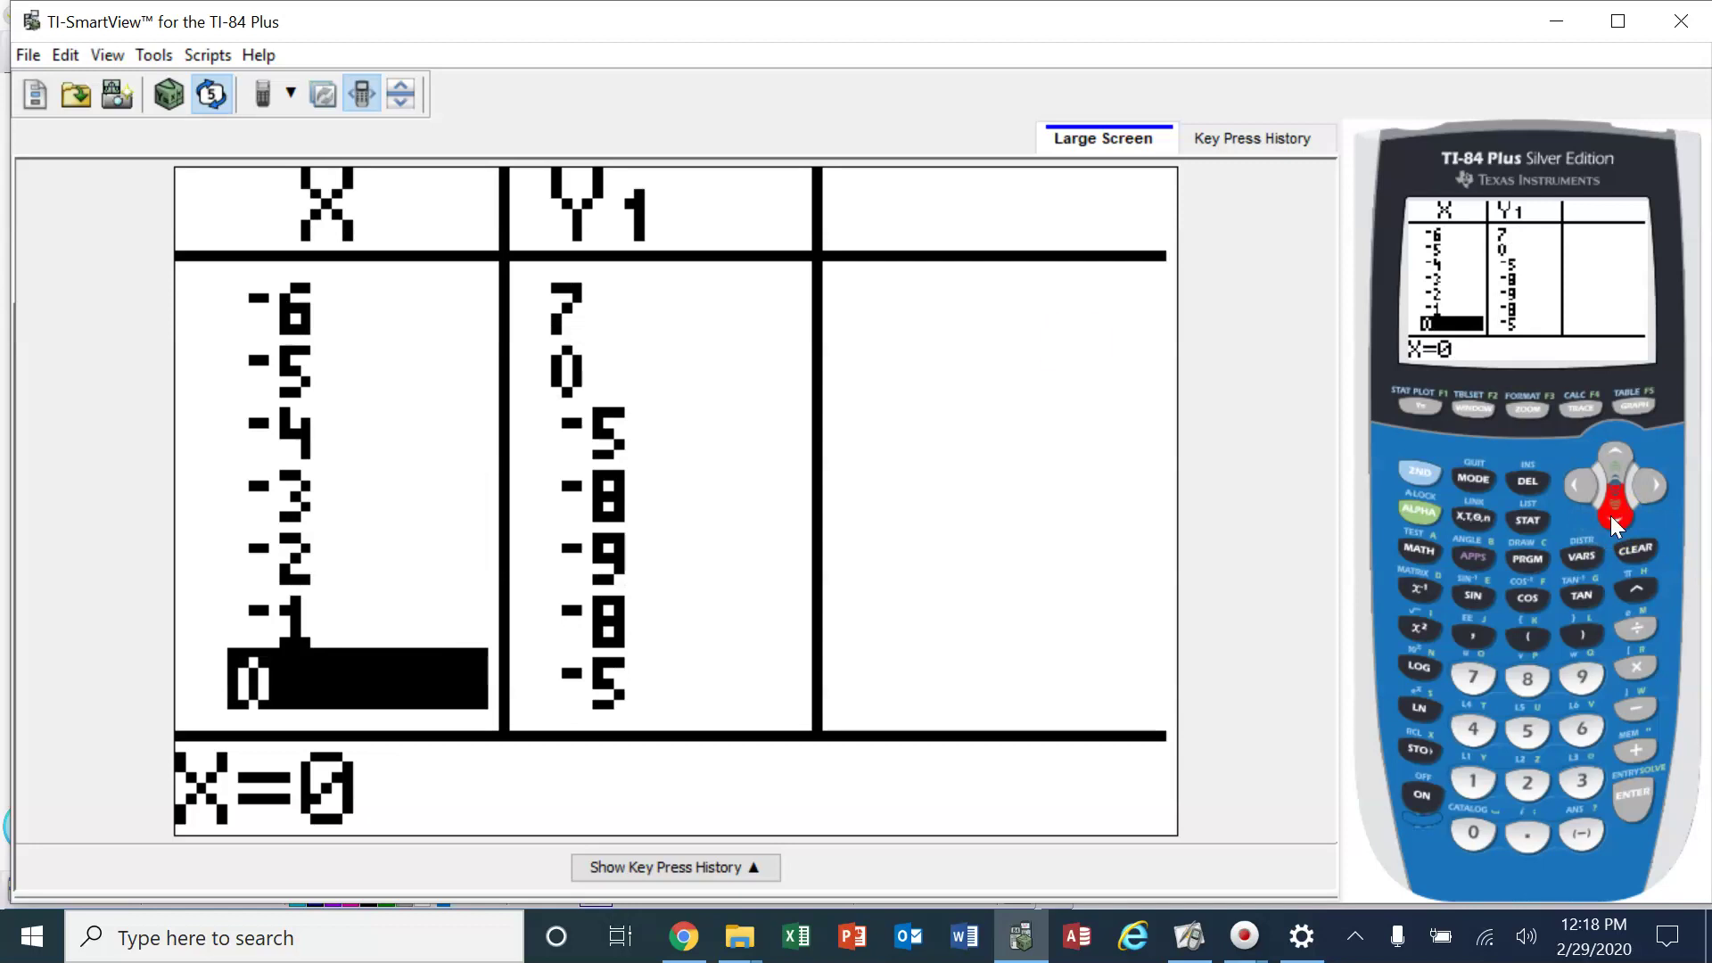
pyautogui.click(1610, 515)
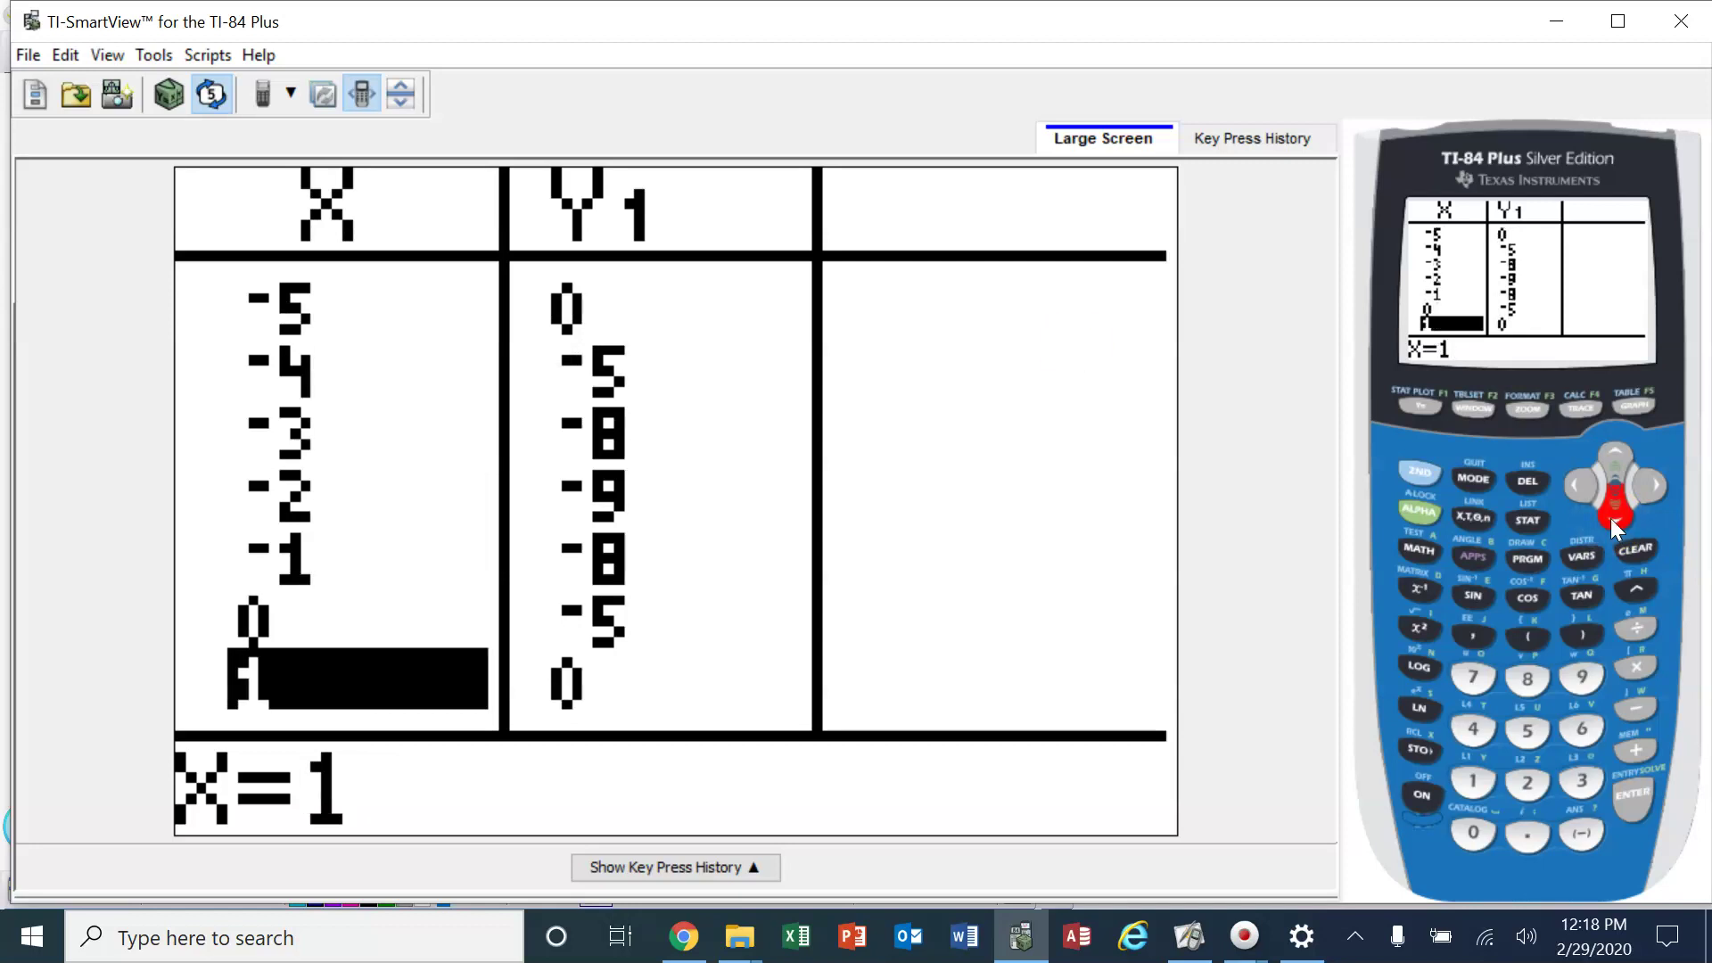
# Read the Y1 column back up to X = −5, then return to ActivInspire.
pyautogui.click(1651, 489)
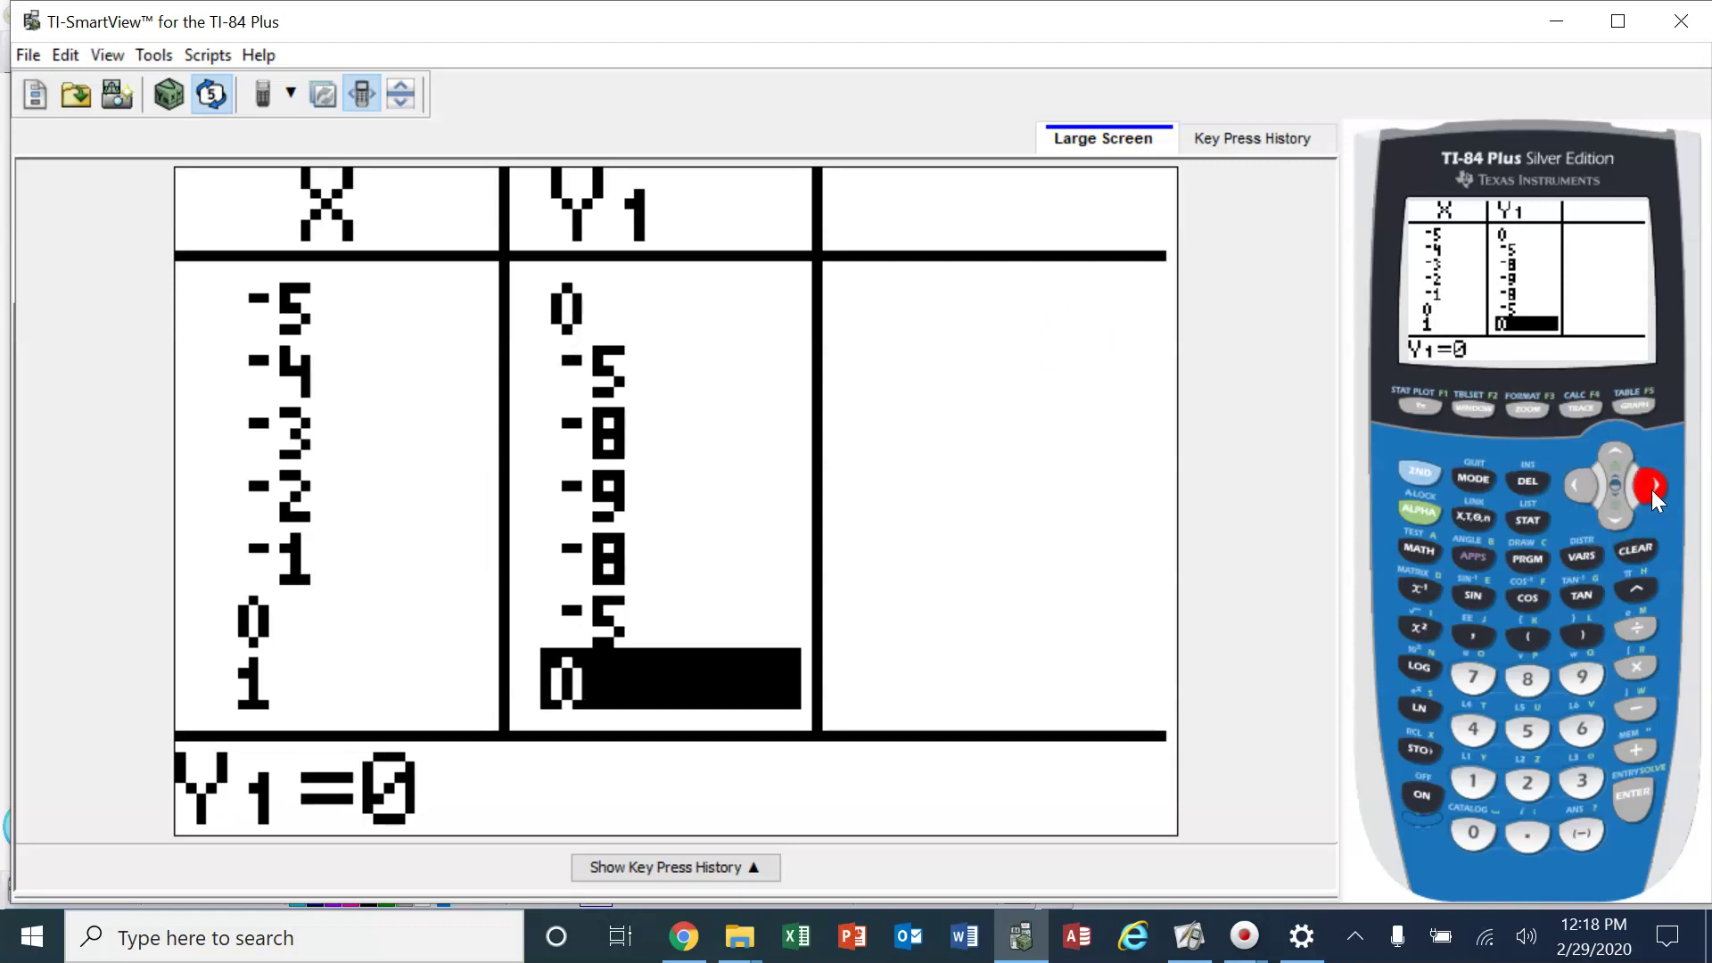
pyautogui.click(1614, 454)
pyautogui.click(1613, 457)
pyautogui.click(1615, 460)
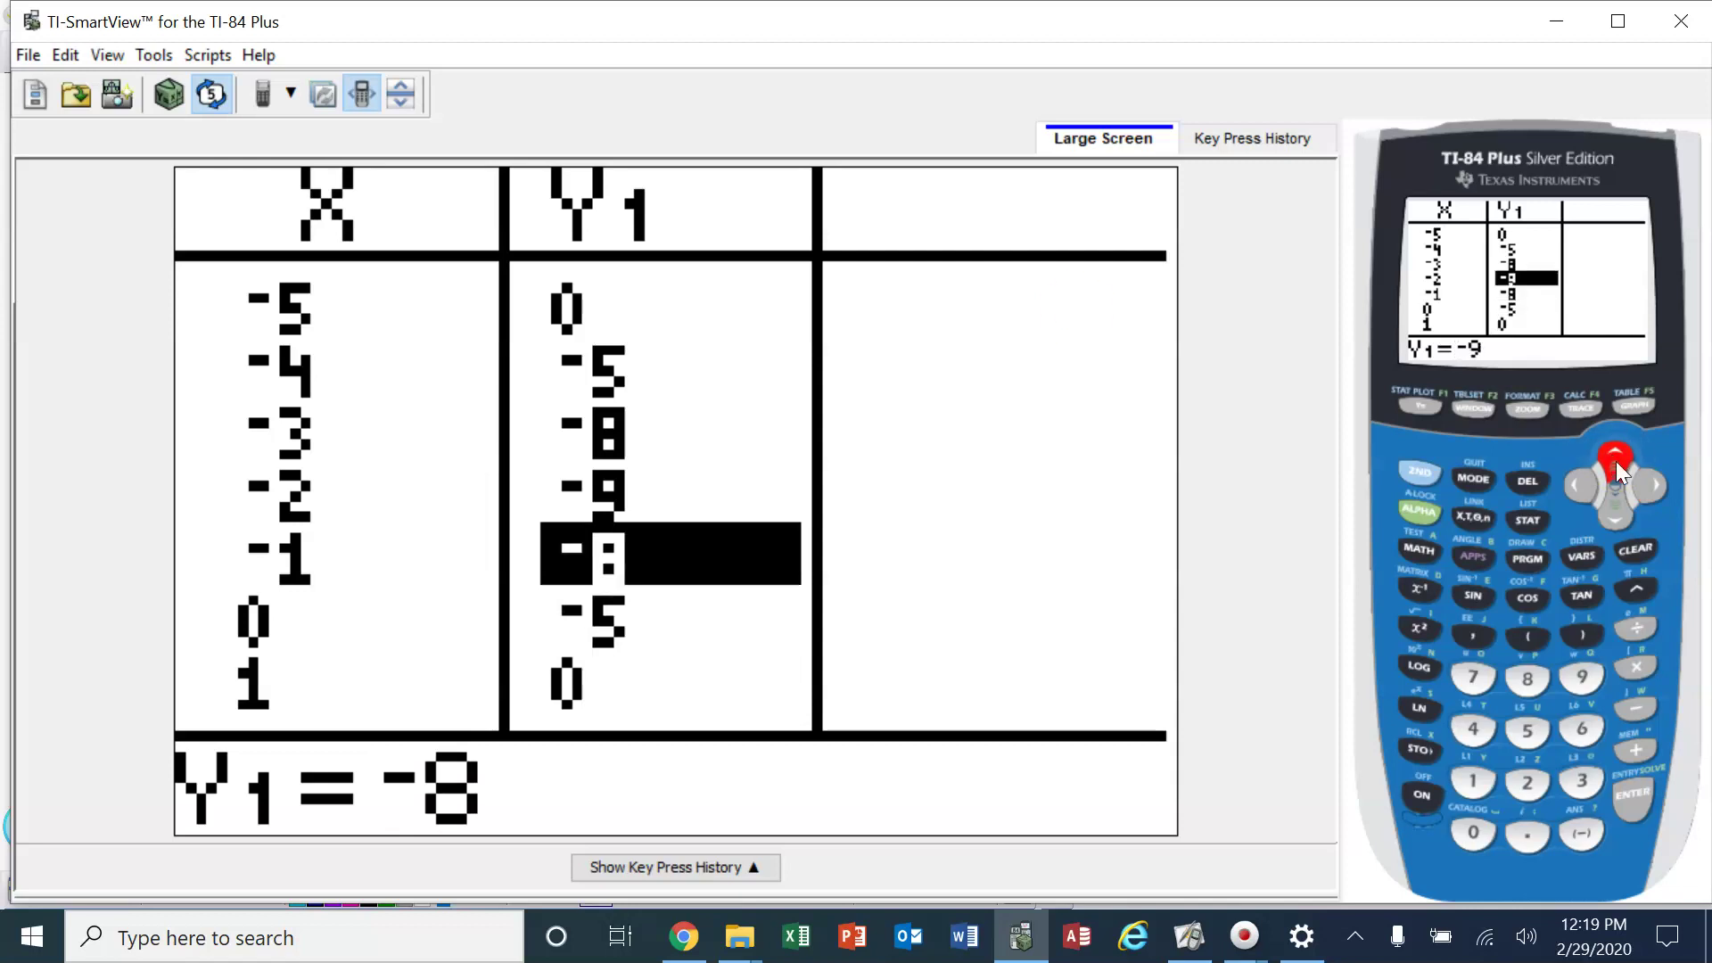
pyautogui.click(1616, 462)
pyautogui.click(1612, 462)
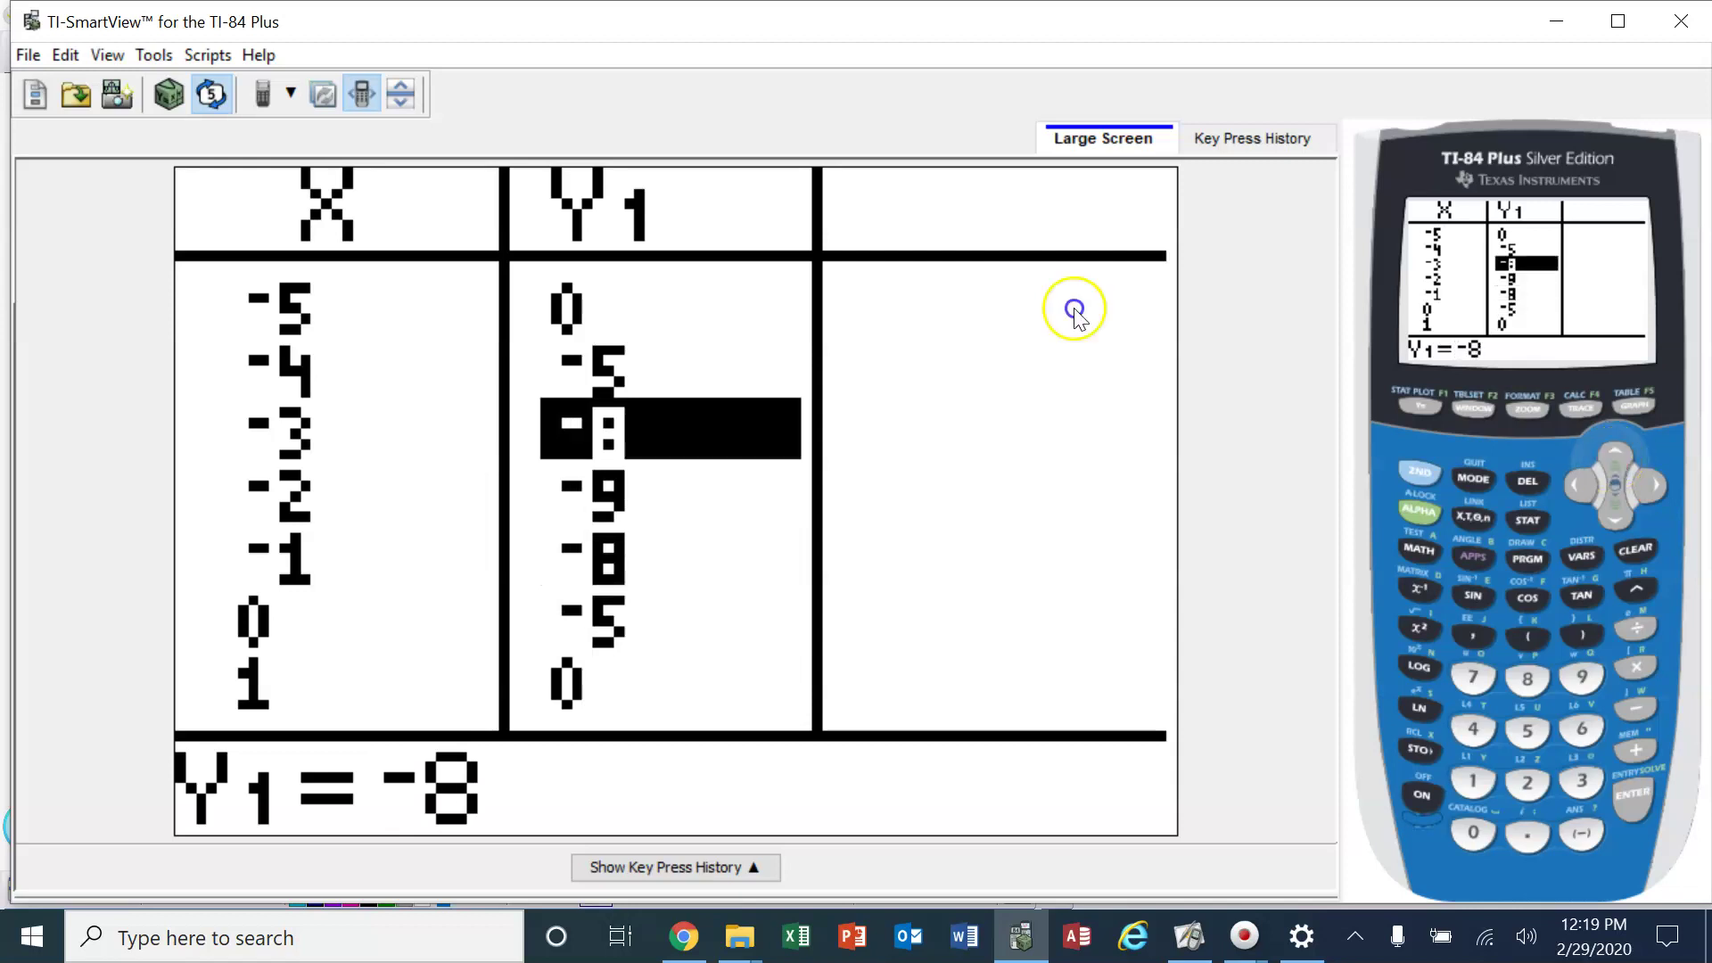
pyautogui.click(1610, 463)
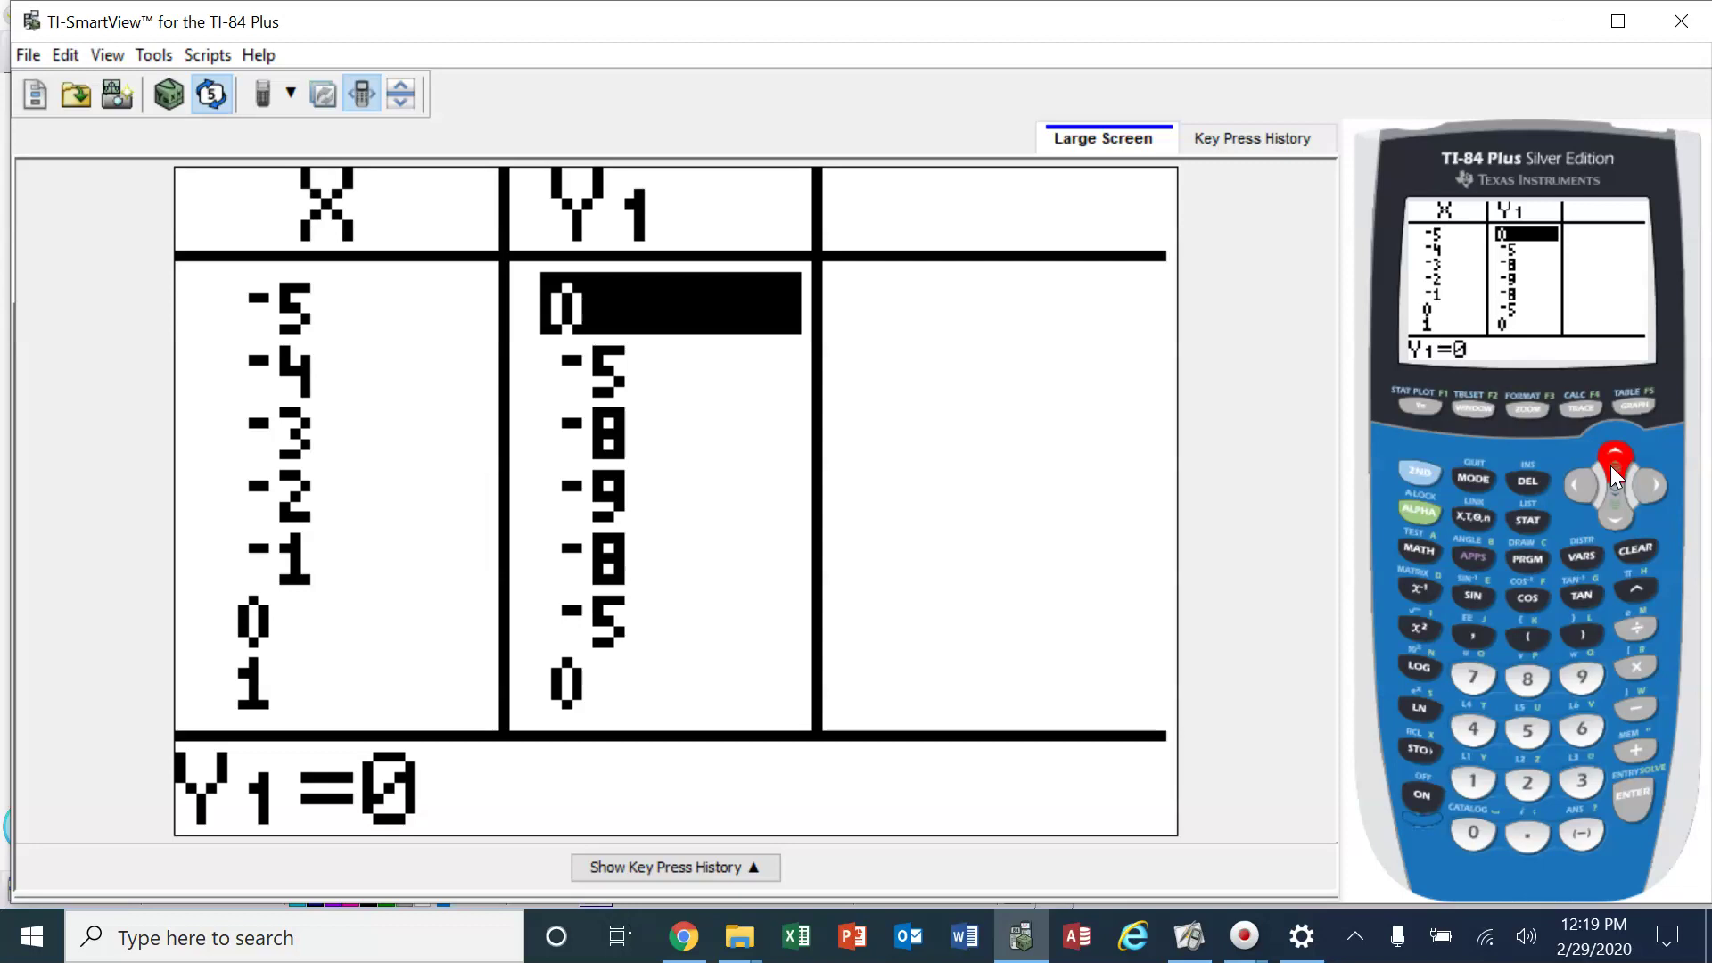
pyautogui.click(1190, 937)
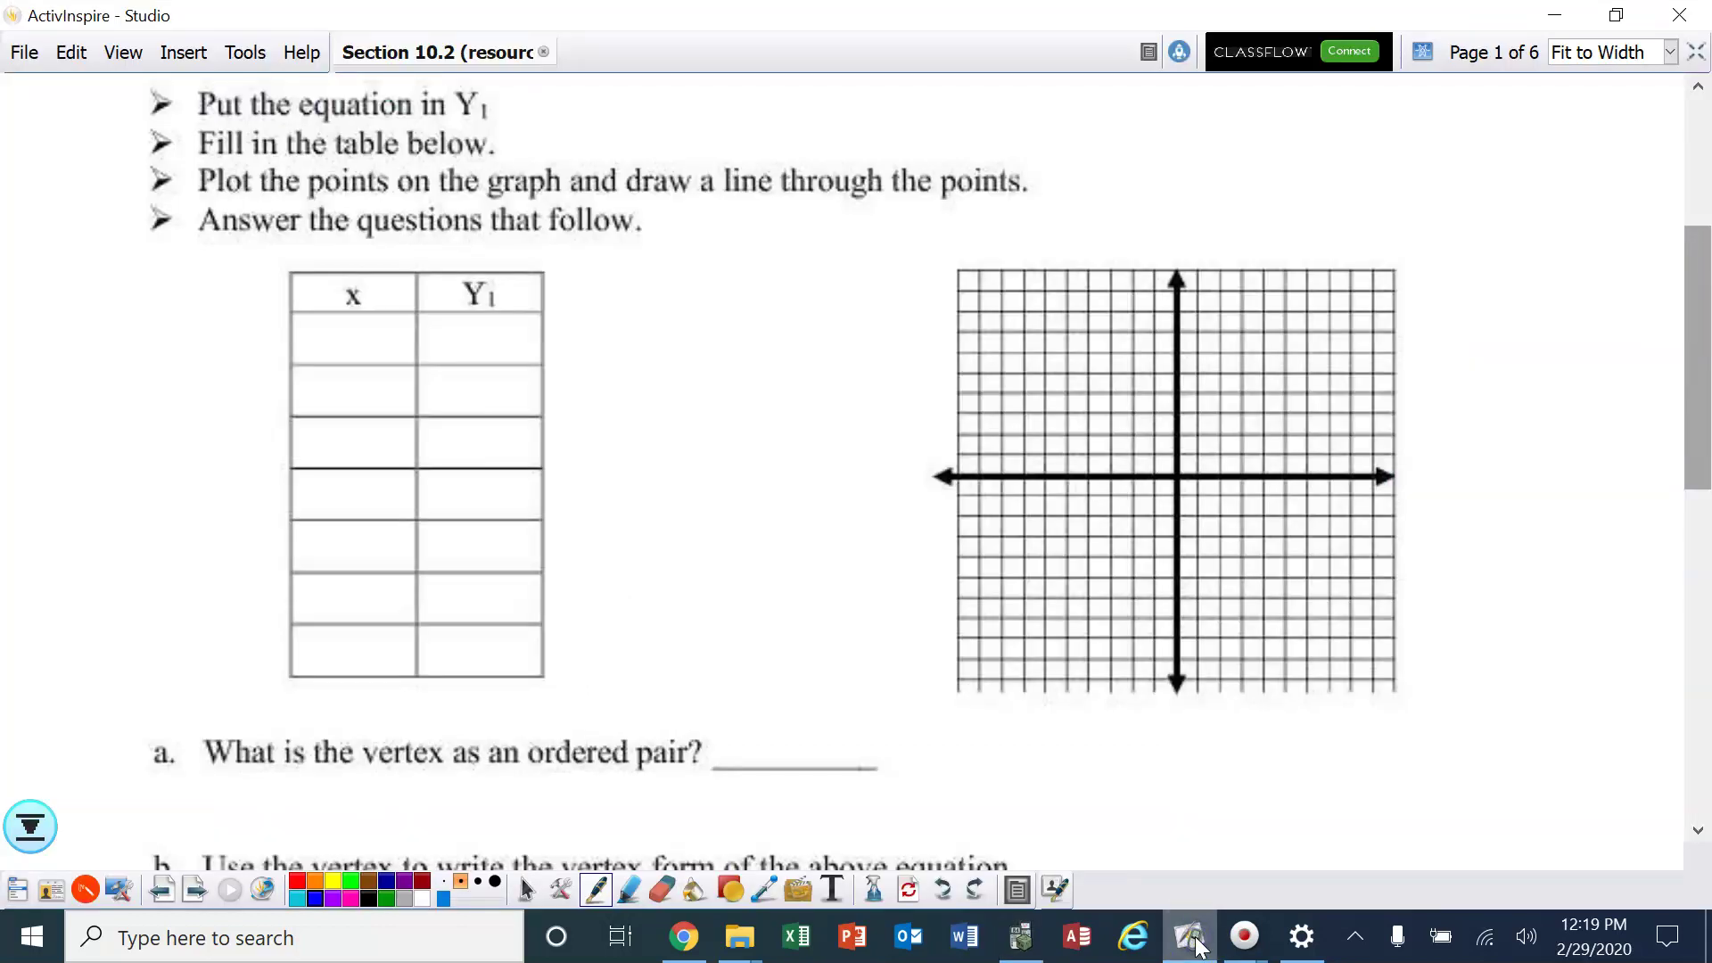
# Handwrite the first three rows: x −5, −4, −3 with Y1 0, −5, −8.
pyautogui.moveTo(320, 334); pyautogui.dragTo(341, 335)
pyautogui.moveTo(364, 328)
pyautogui.mouseDown()
pyautogui.moveTo(348, 358)
pyautogui.moveTo(384, 327)
pyautogui.moveTo(481, 337)
pyautogui.mouseUp()
pyautogui.click(331, 388)
pyautogui.moveTo(360, 379)
pyautogui.mouseDown()
pyautogui.moveTo(369, 414)
pyautogui.moveTo(464, 386)
pyautogui.moveTo(475, 411)
pyautogui.moveTo(512, 376)
pyautogui.mouseUp()
pyautogui.click(320, 443)
pyautogui.moveTo(318, 442); pyautogui.dragTo(337, 441)
pyautogui.moveTo(362, 429)
pyautogui.mouseDown()
pyautogui.moveTo(368, 459)
pyautogui.moveTo(438, 441)
pyautogui.moveTo(514, 433)
pyautogui.mouseUp()
# Handwrite the remaining rows: x −2, −1, 0, 1 with Y1 −9, −8, −5, 0.
pyautogui.click(335, 494)
pyautogui.moveTo(360, 482)
pyautogui.mouseDown()
pyautogui.moveTo(353, 513)
pyautogui.moveTo(463, 492)
pyautogui.moveTo(490, 513)
pyautogui.mouseUp()
pyautogui.moveTo(318, 550)
pyautogui.mouseDown()
pyautogui.moveTo(366, 535)
pyautogui.moveTo(365, 563)
pyautogui.moveTo(461, 543)
pyautogui.moveTo(505, 540)
pyautogui.mouseUp()
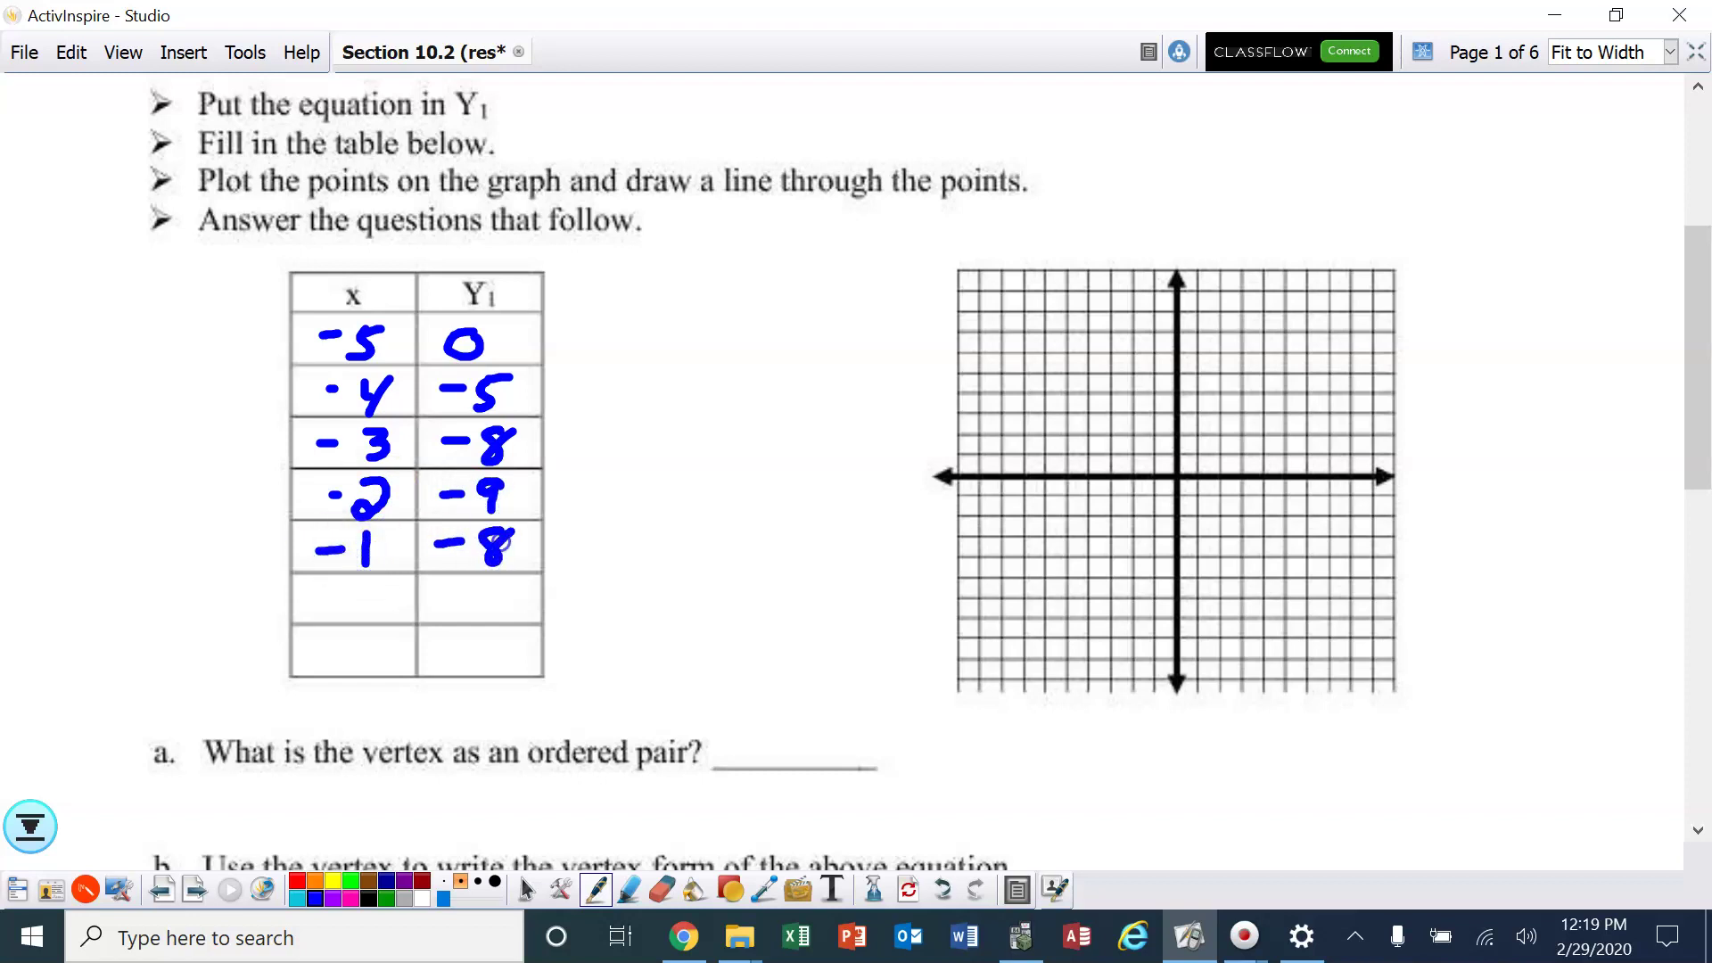
pyautogui.moveTo(366, 584)
pyautogui.mouseDown()
pyautogui.moveTo(343, 615)
pyautogui.moveTo(365, 586)
pyautogui.moveTo(443, 598)
pyautogui.mouseUp()
pyautogui.moveTo(471, 587)
pyautogui.mouseDown()
pyautogui.moveTo(485, 592)
pyautogui.moveTo(460, 615)
pyautogui.mouseUp()
pyautogui.moveTo(471, 584); pyautogui.dragTo(491, 585)
pyautogui.moveTo(362, 637); pyautogui.dragTo(349, 670)
pyautogui.moveTo(474, 640); pyautogui.dragTo(480, 640)
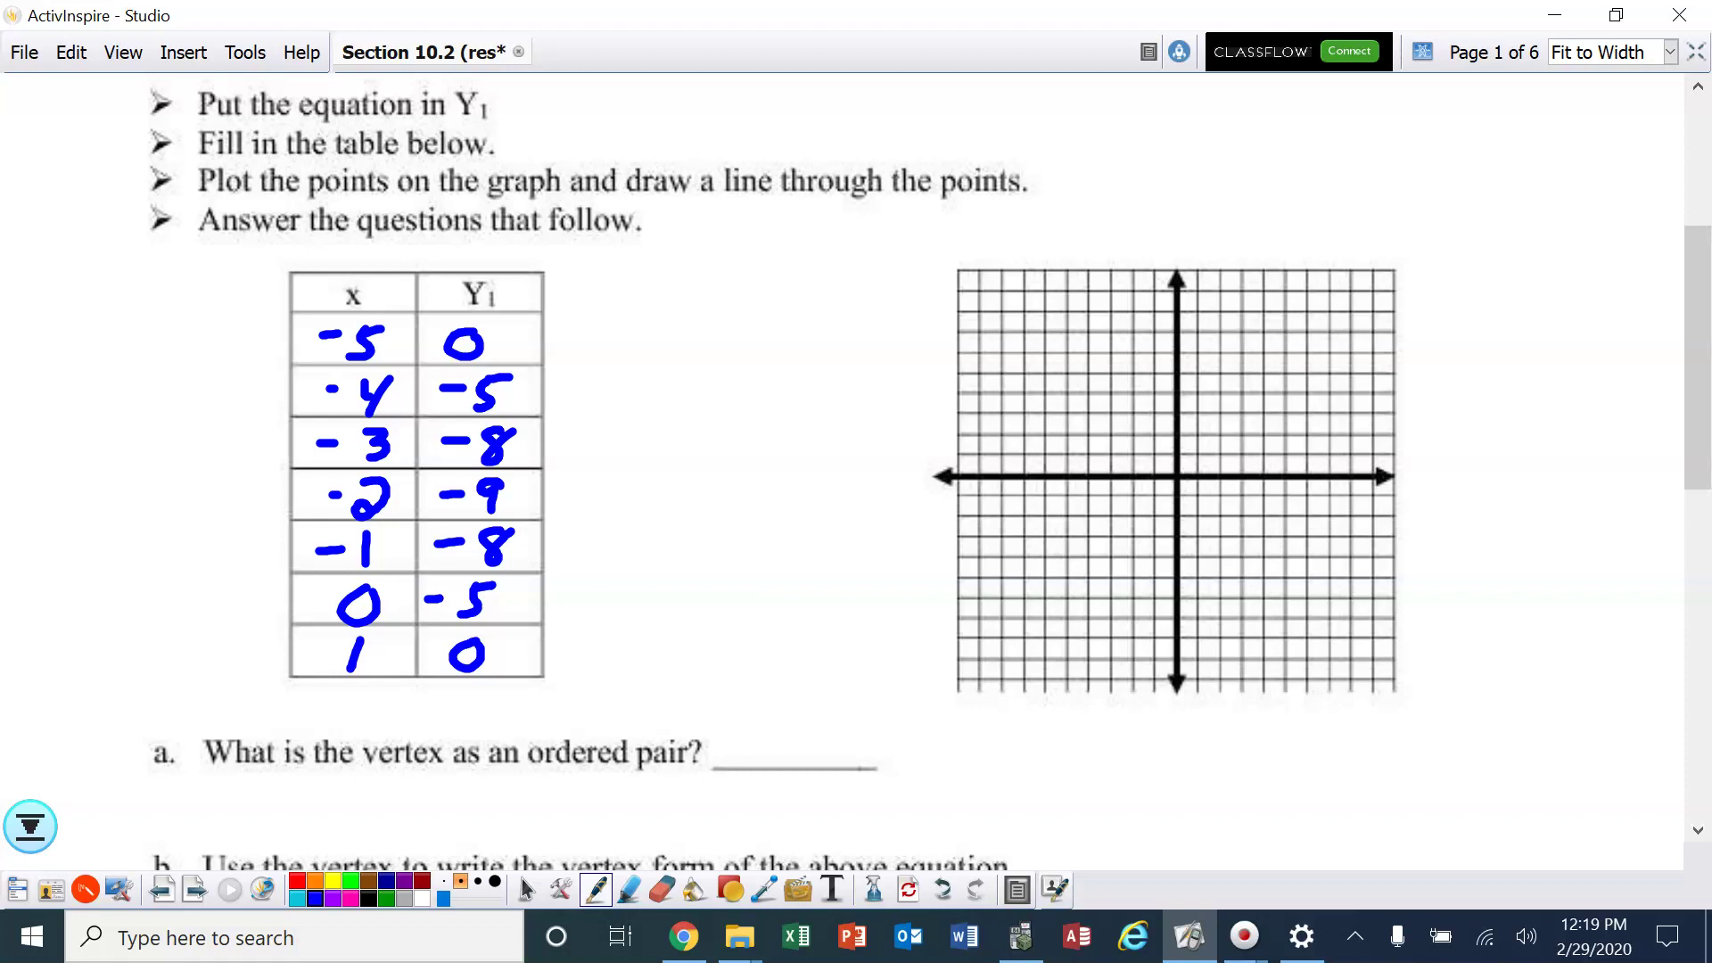
# Plot (−5, 0), (−4, −5) and (−3, −8) as thick blue dots on the grid.
pyautogui.click(1066, 476)
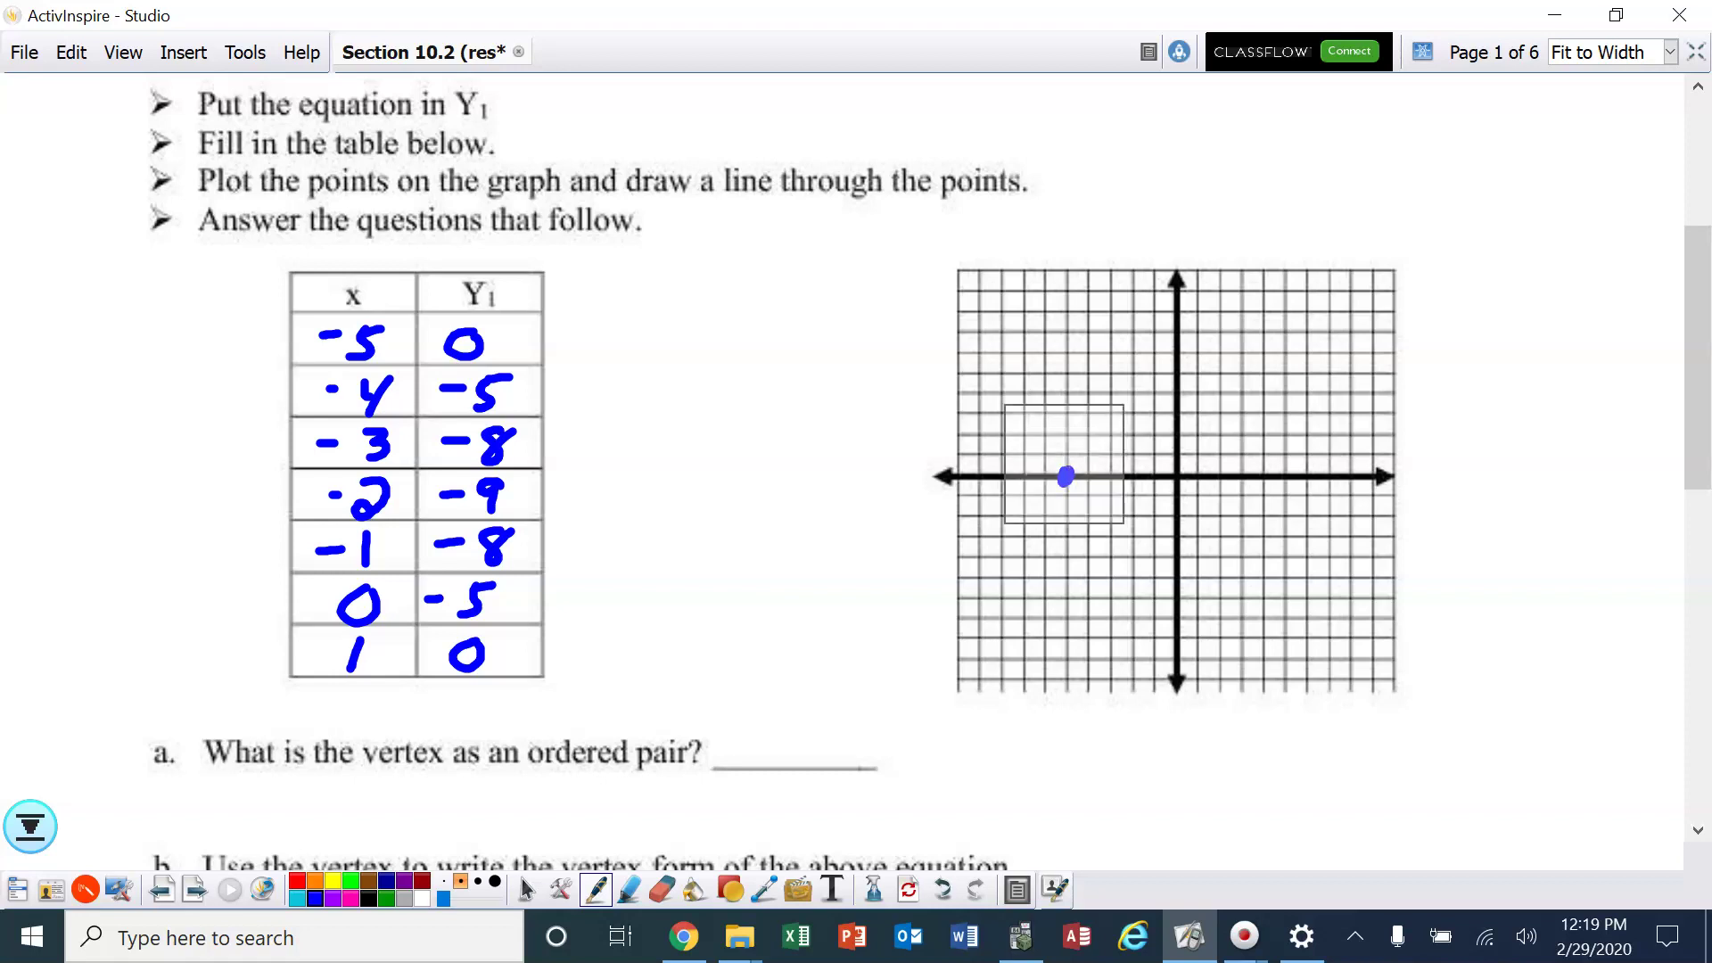
pyautogui.rightClick(1065, 476)
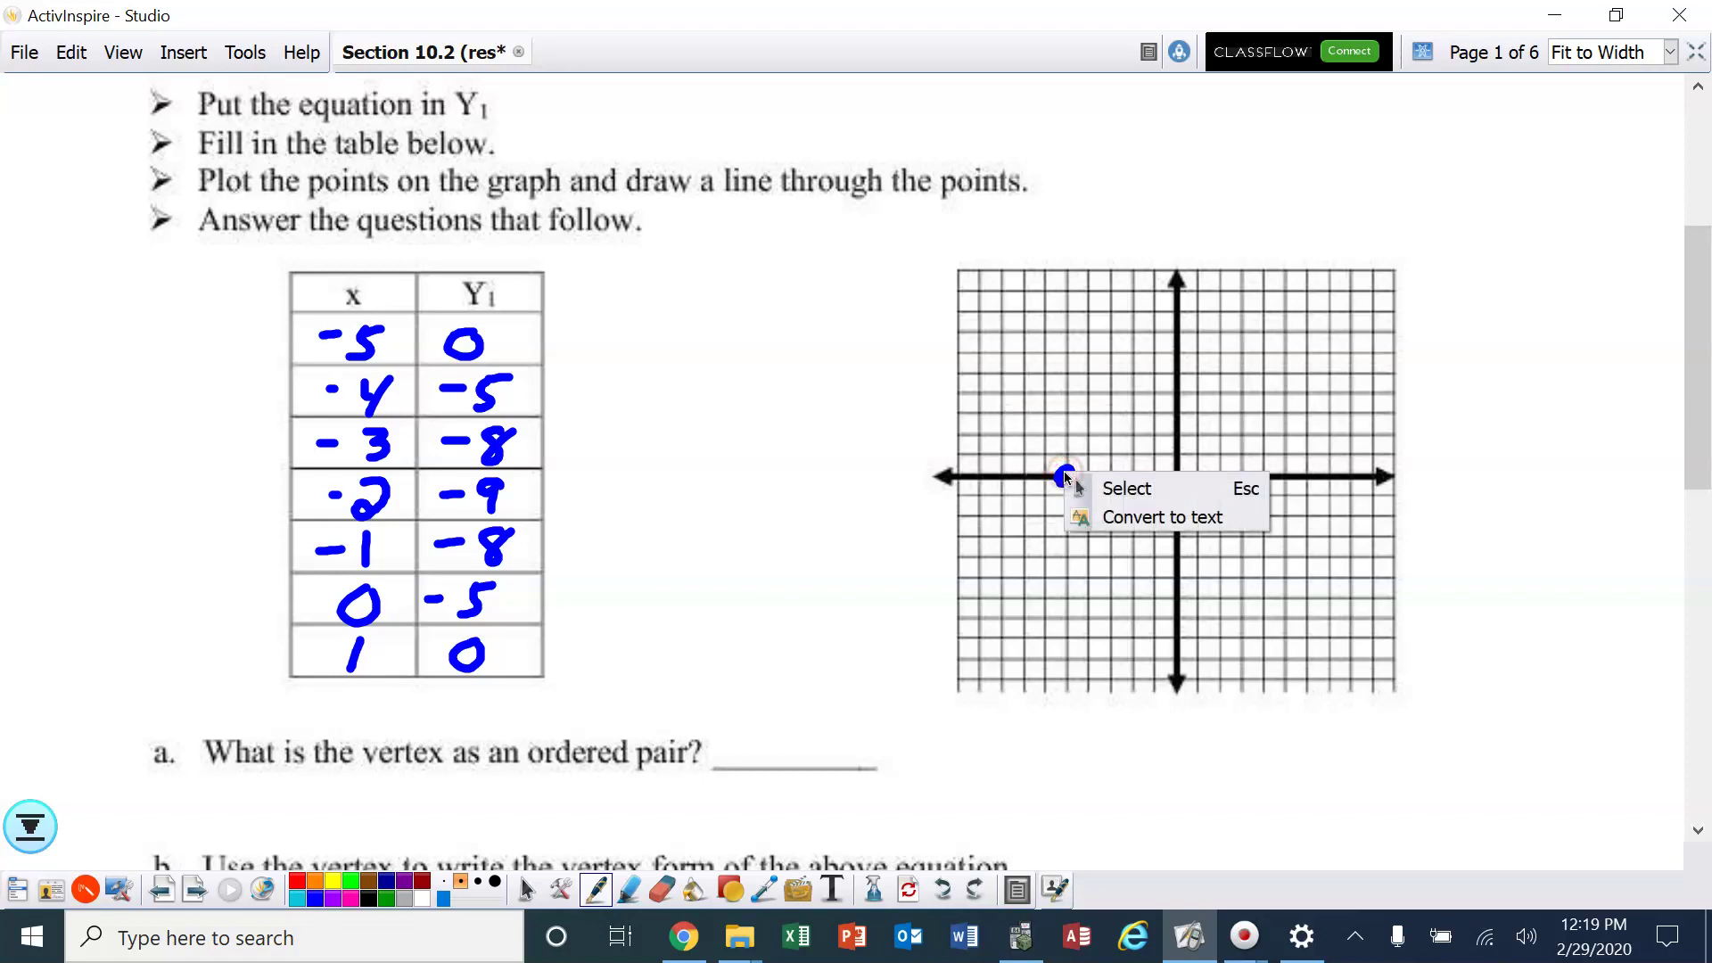
pyautogui.click(495, 883)
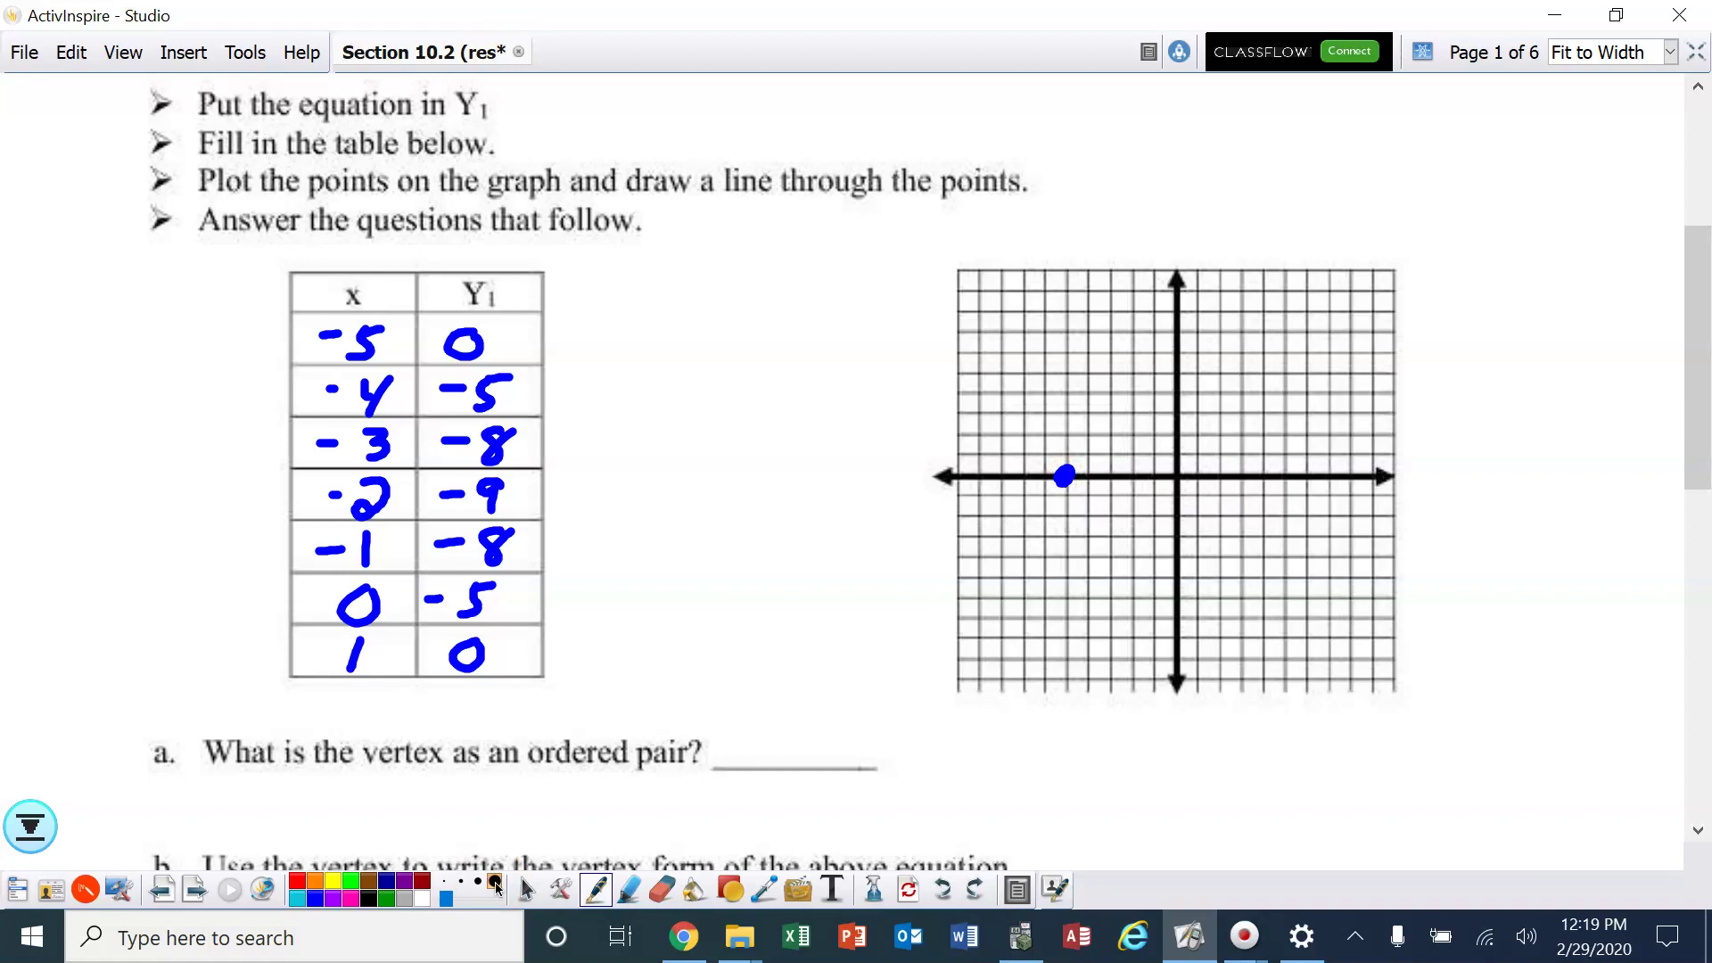
pyautogui.moveTo(1079, 577); pyautogui.dragTo(1088, 580)
pyautogui.click(1104, 635)
pyautogui.rightClick(1106, 638)
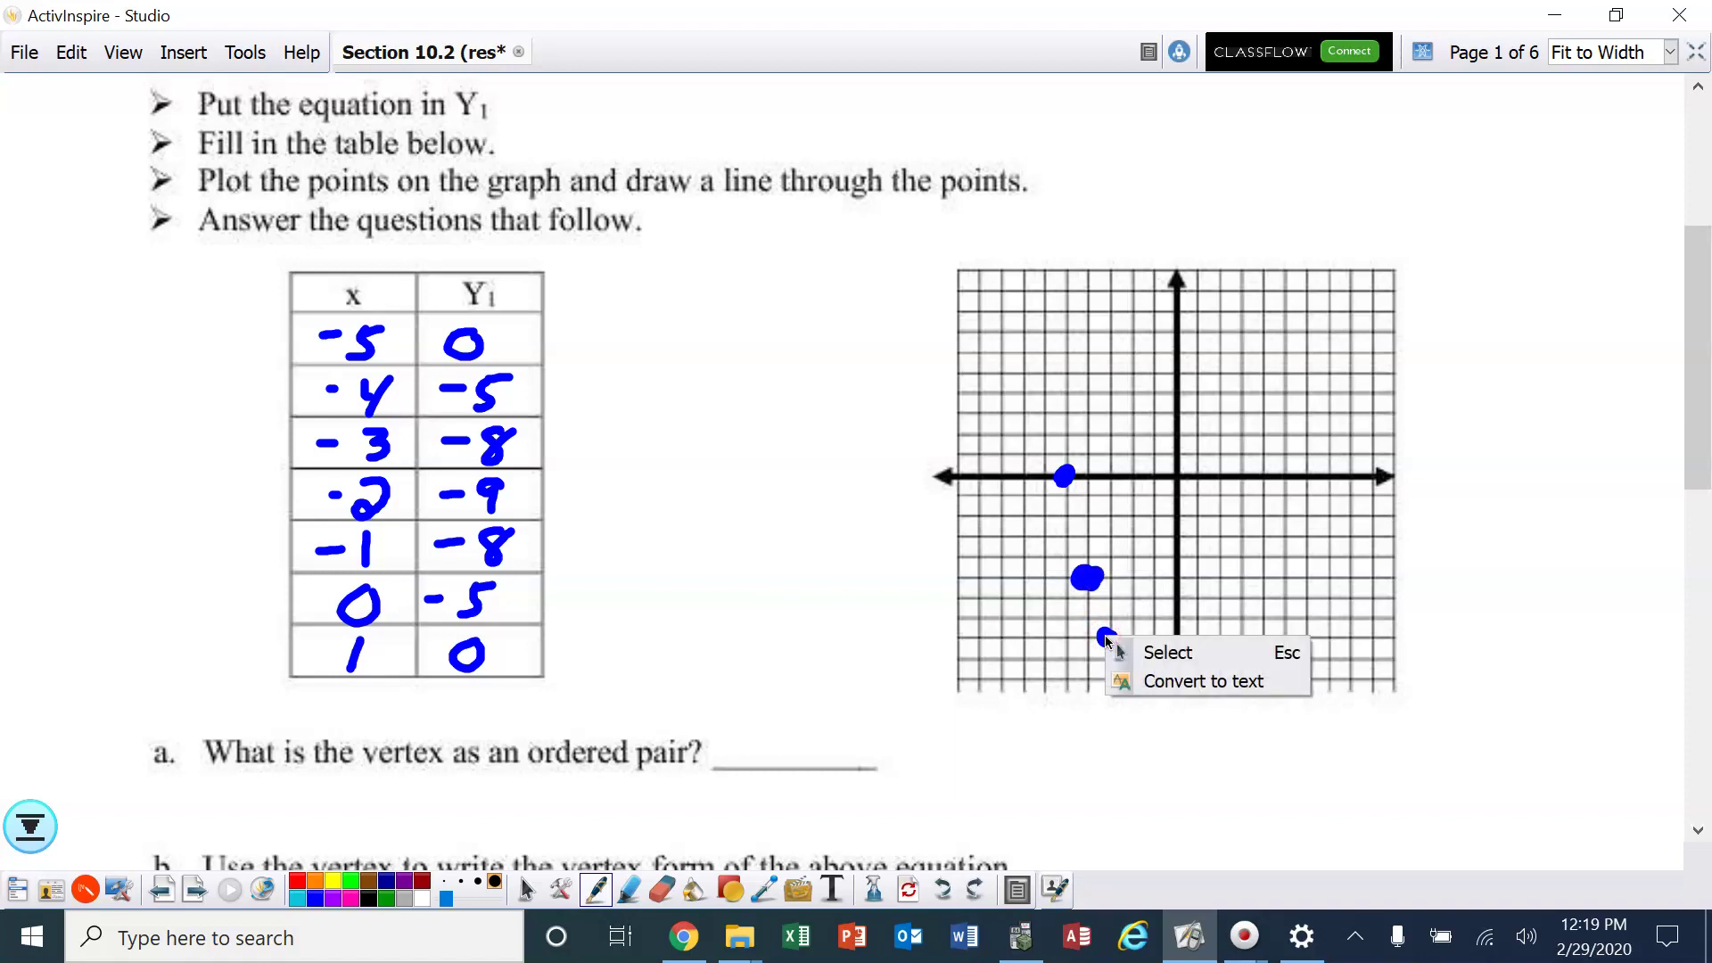
pyautogui.click(1651, 822)
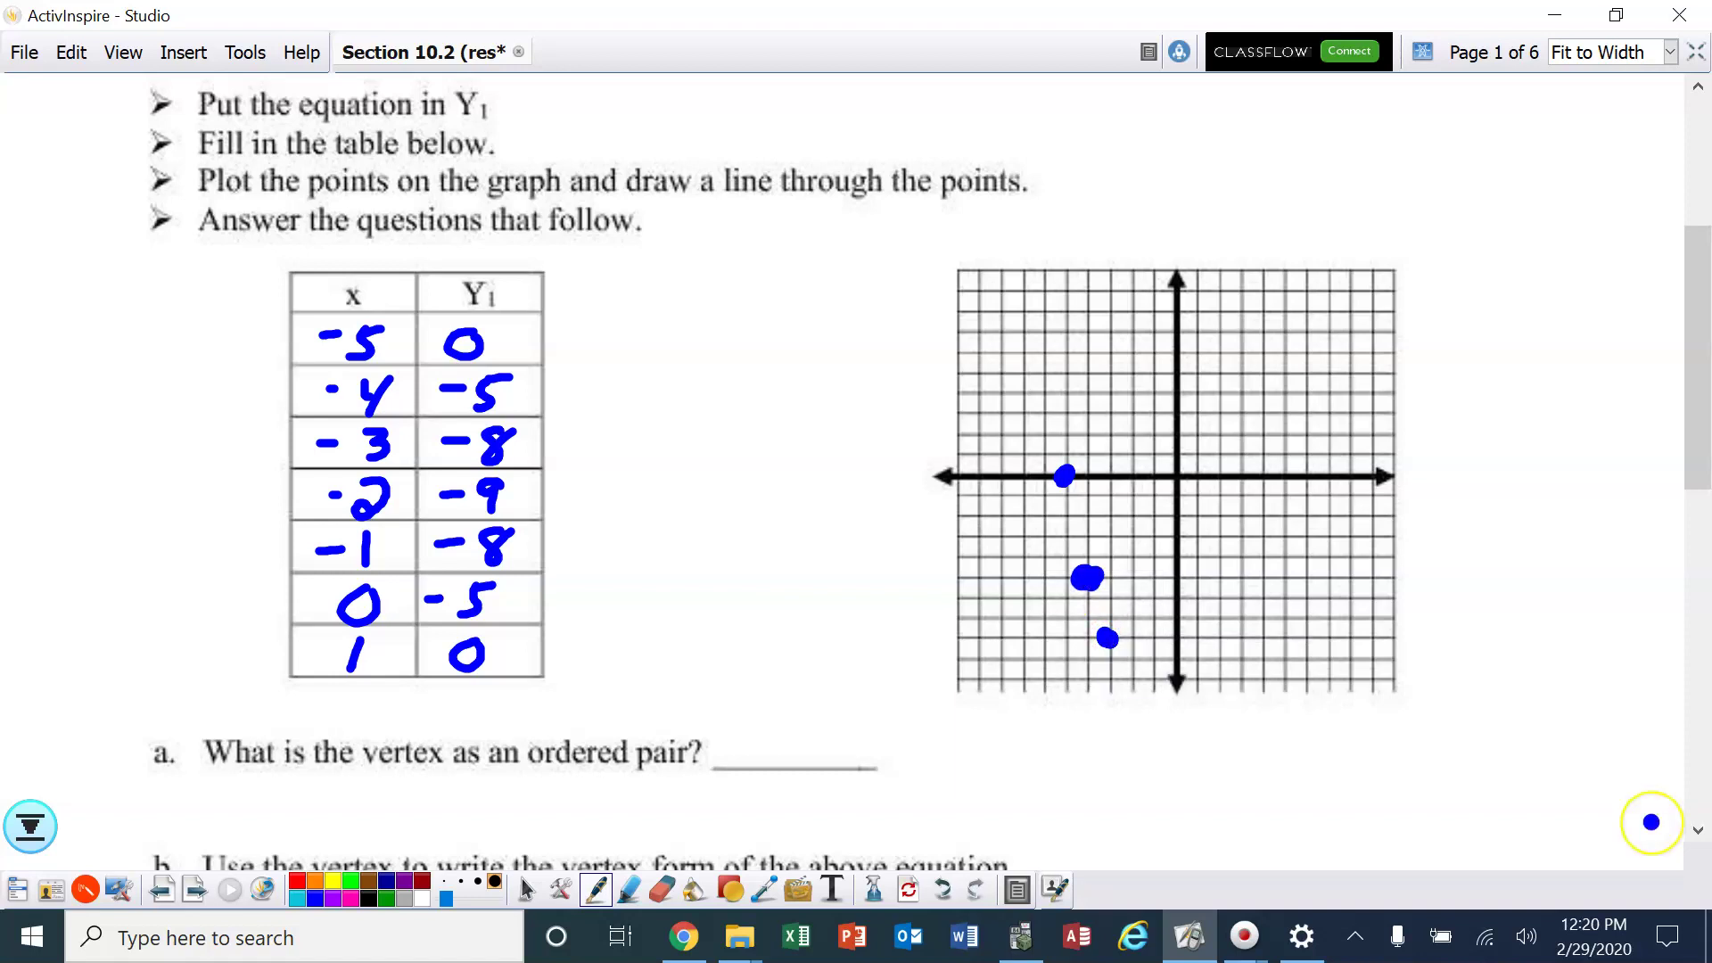
# Plot (−2, −9), (−1, −8), (0, −5) and (1, 0), then begin the parabola with a thinner pen.
pyautogui.click(1130, 658)
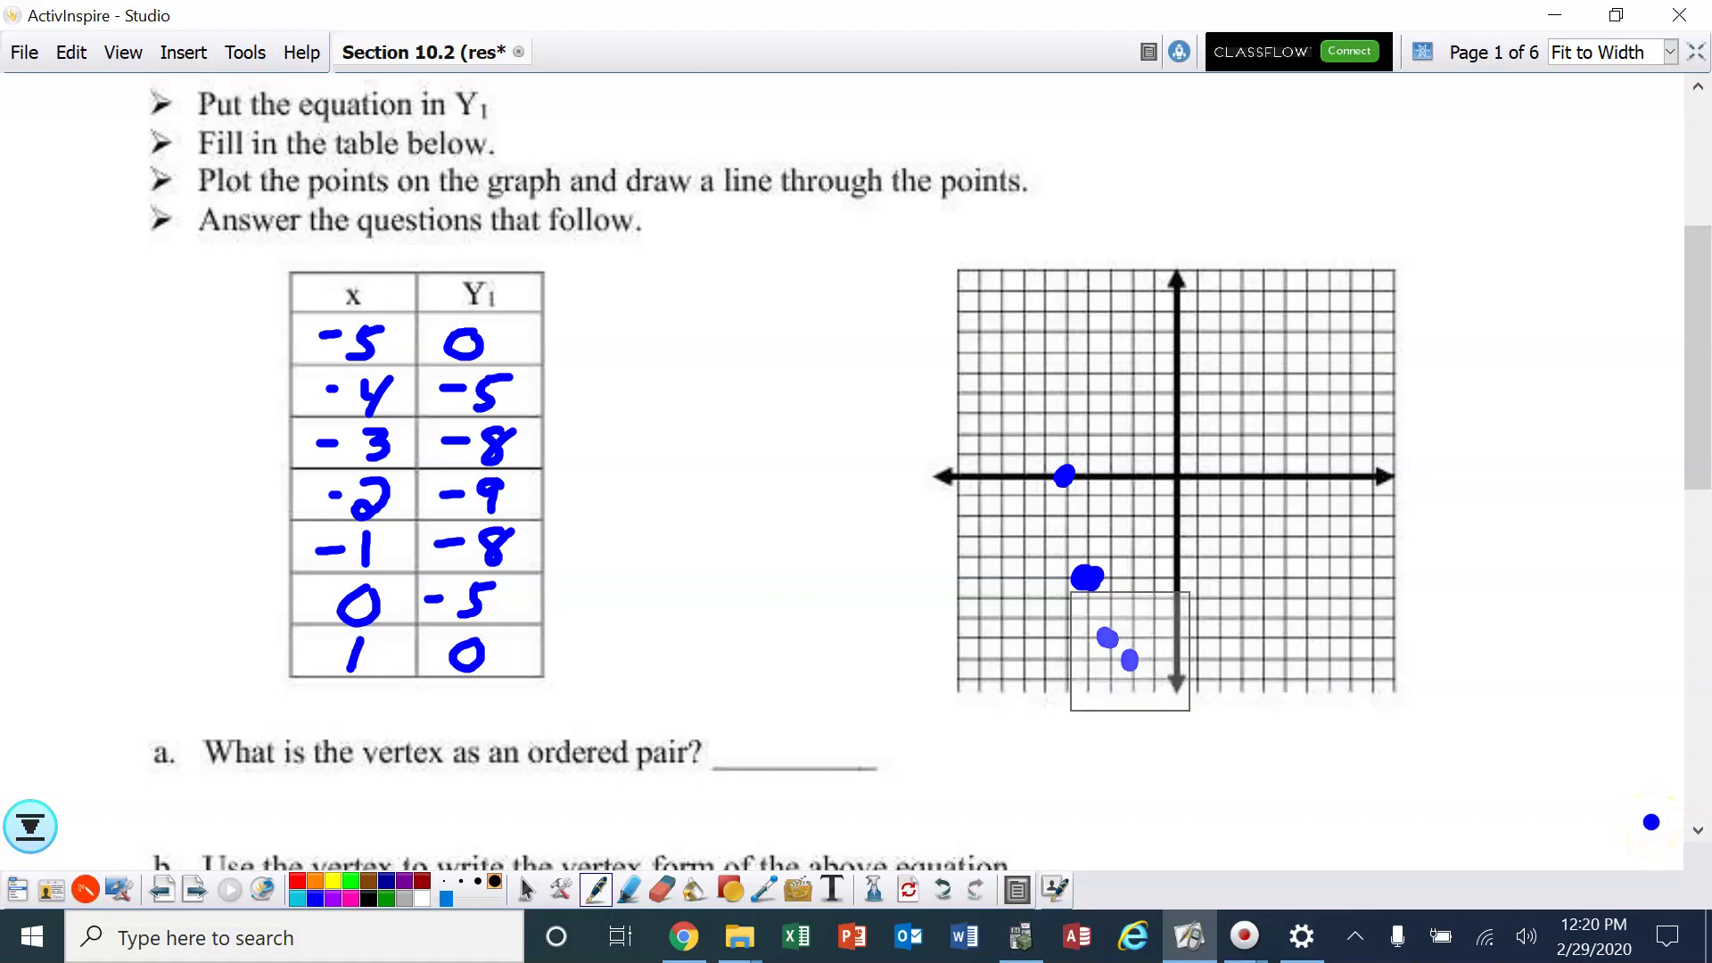
pyautogui.rightClick(1130, 659)
pyautogui.click(1156, 633)
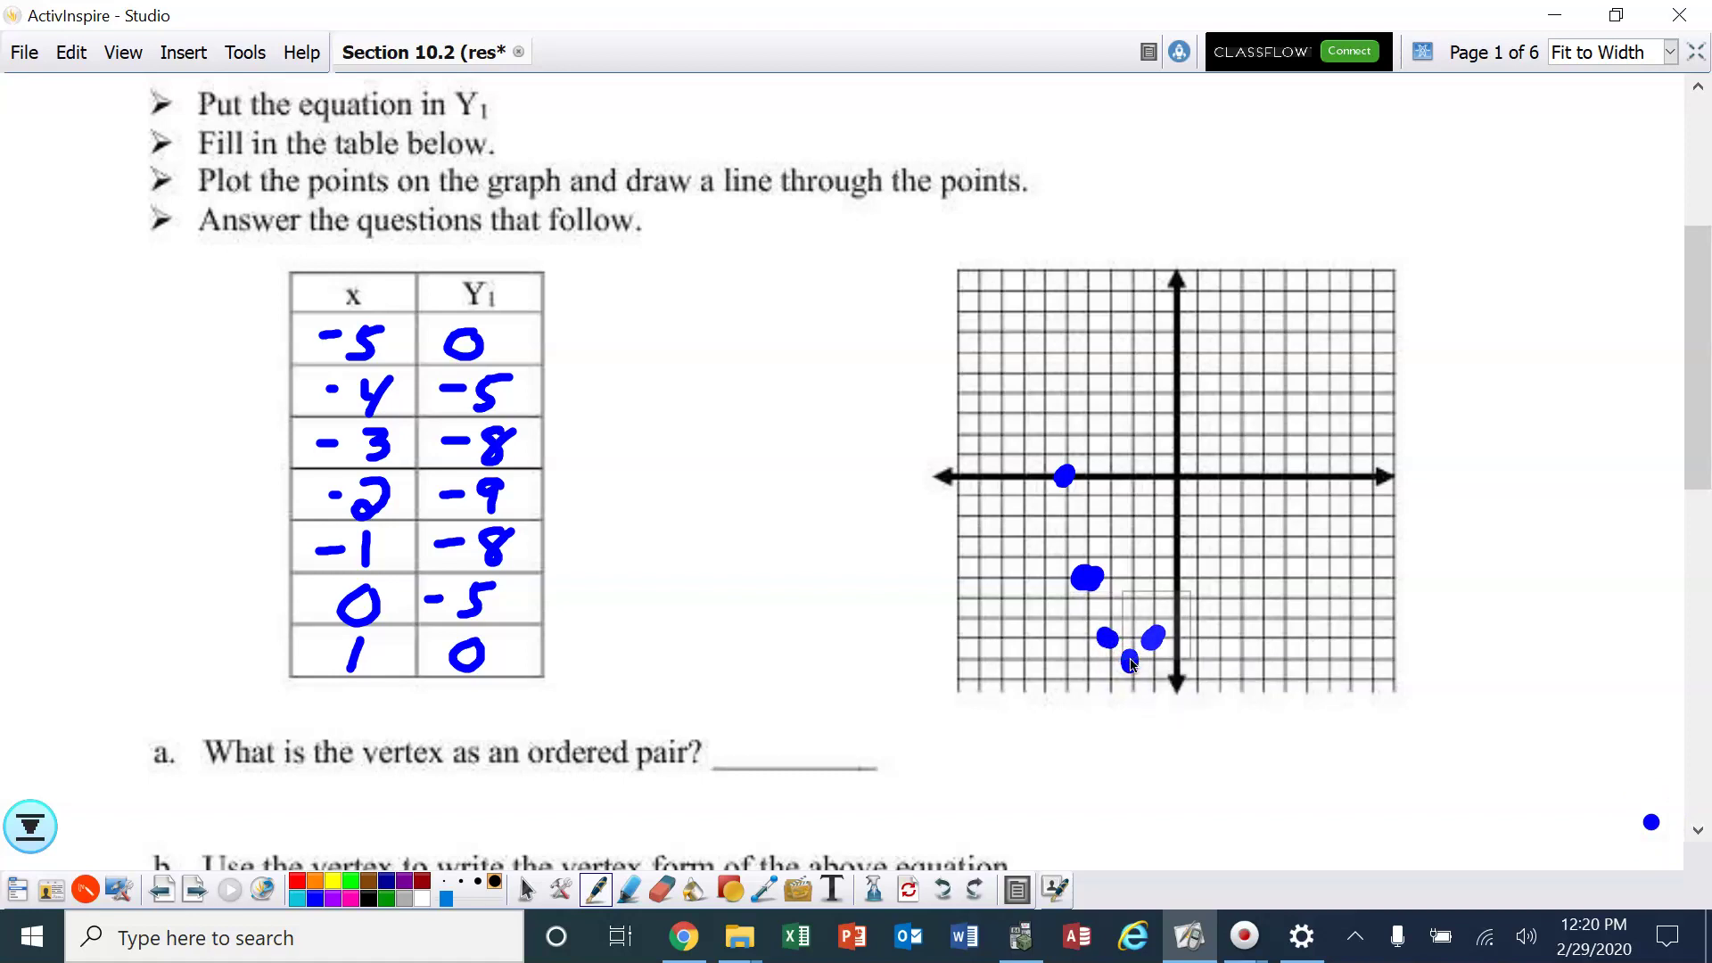
pyautogui.rightClick(1156, 638)
pyautogui.click(1175, 578)
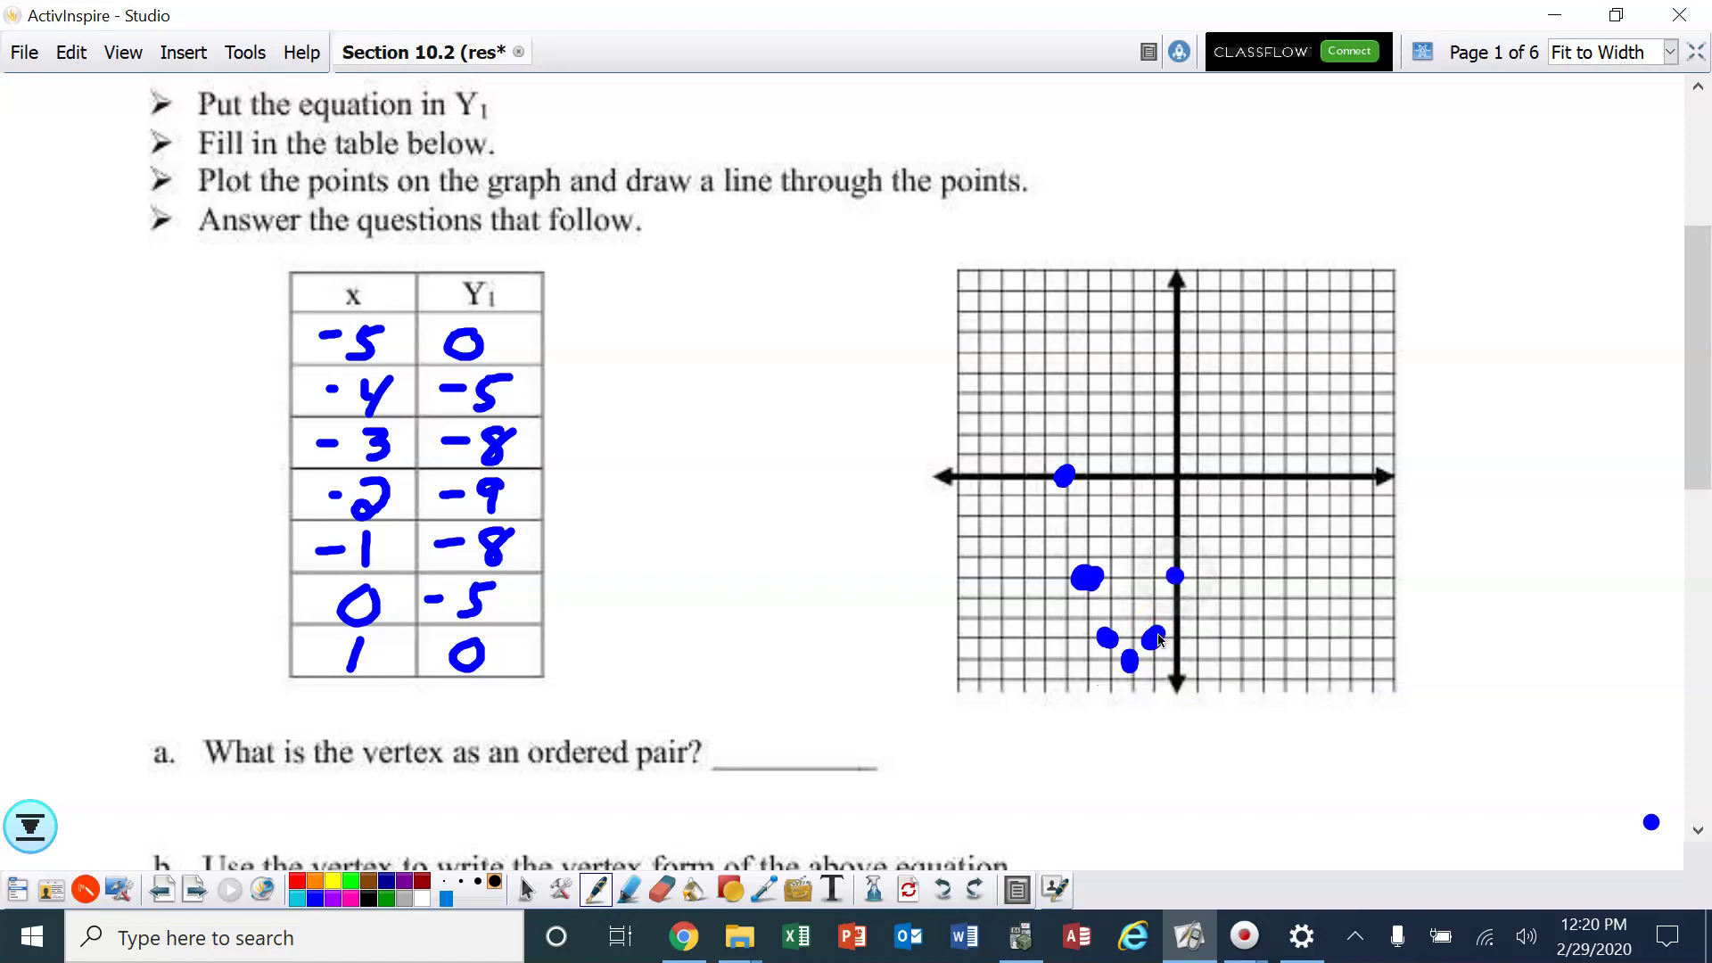
pyautogui.rightClick(1175, 580)
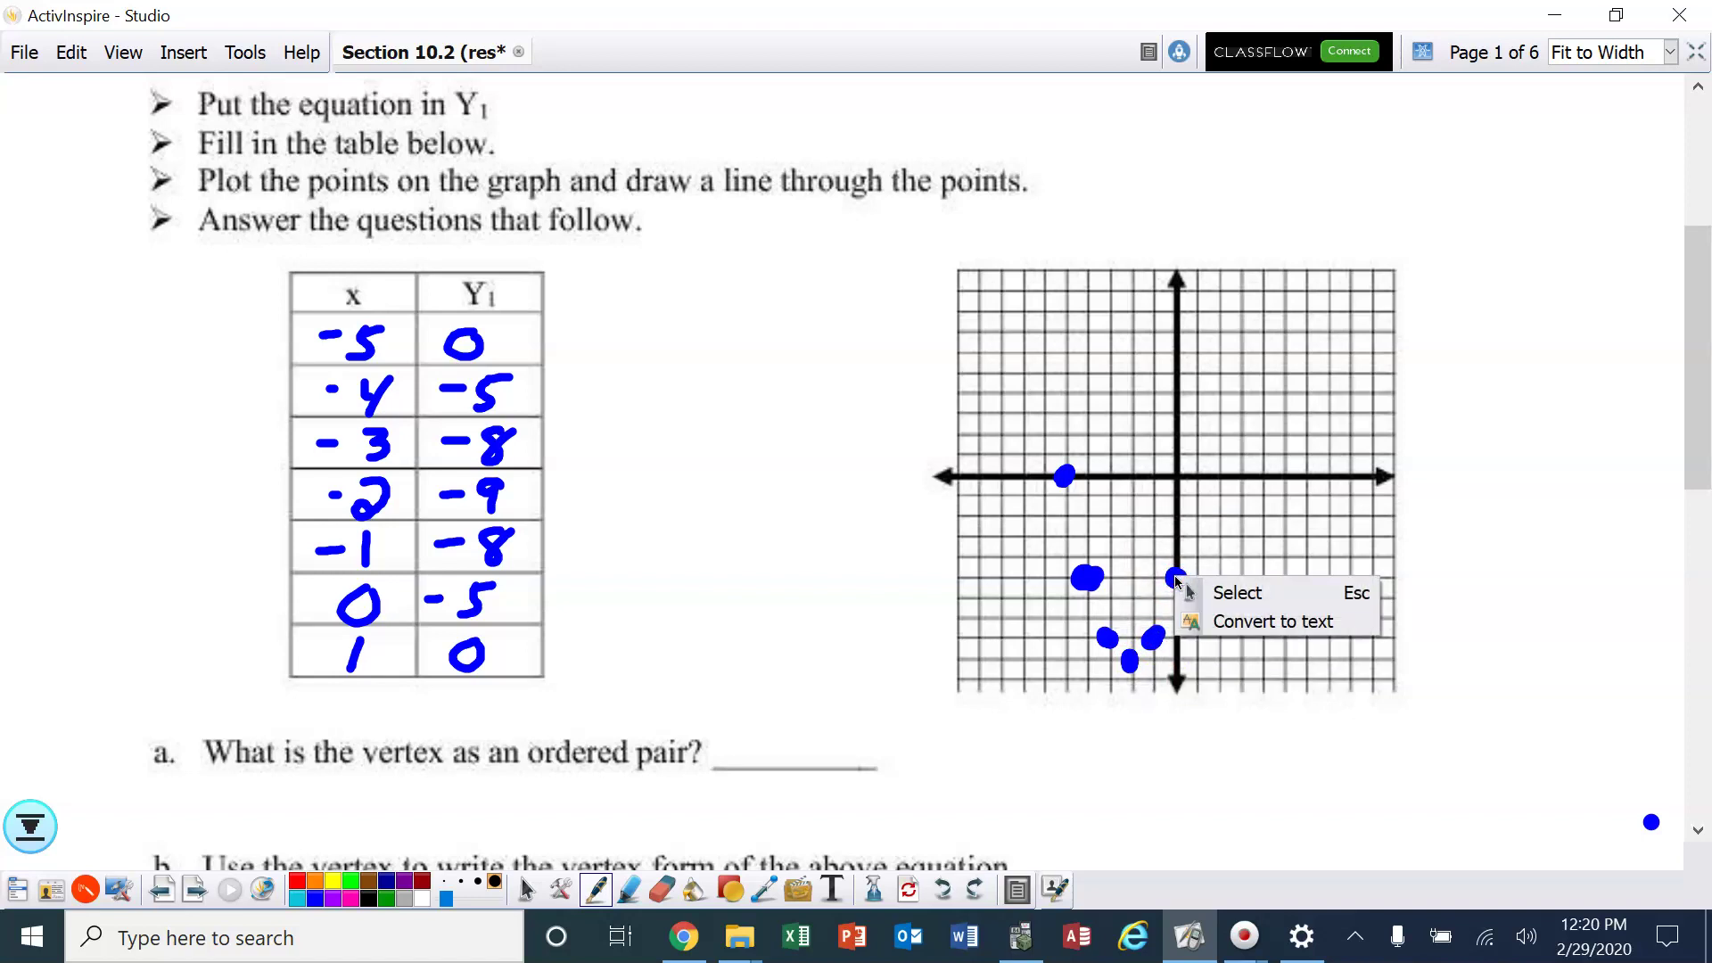
pyautogui.click(1193, 476)
pyautogui.rightClick(1193, 477)
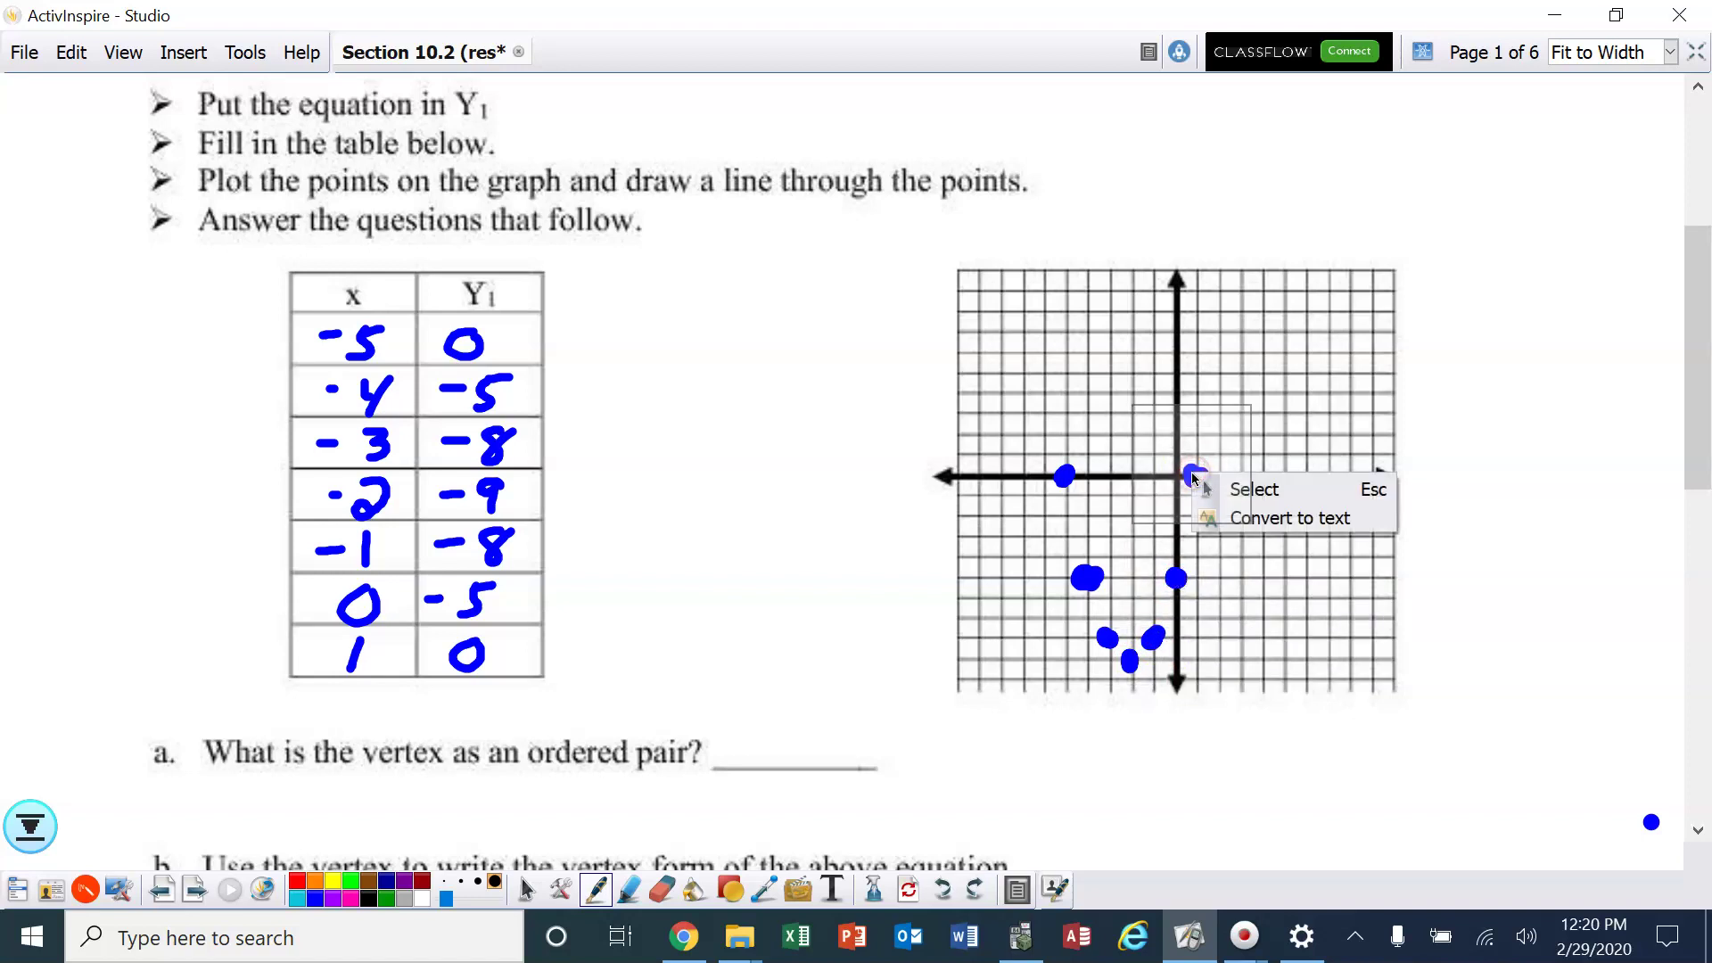
pyautogui.click(463, 886)
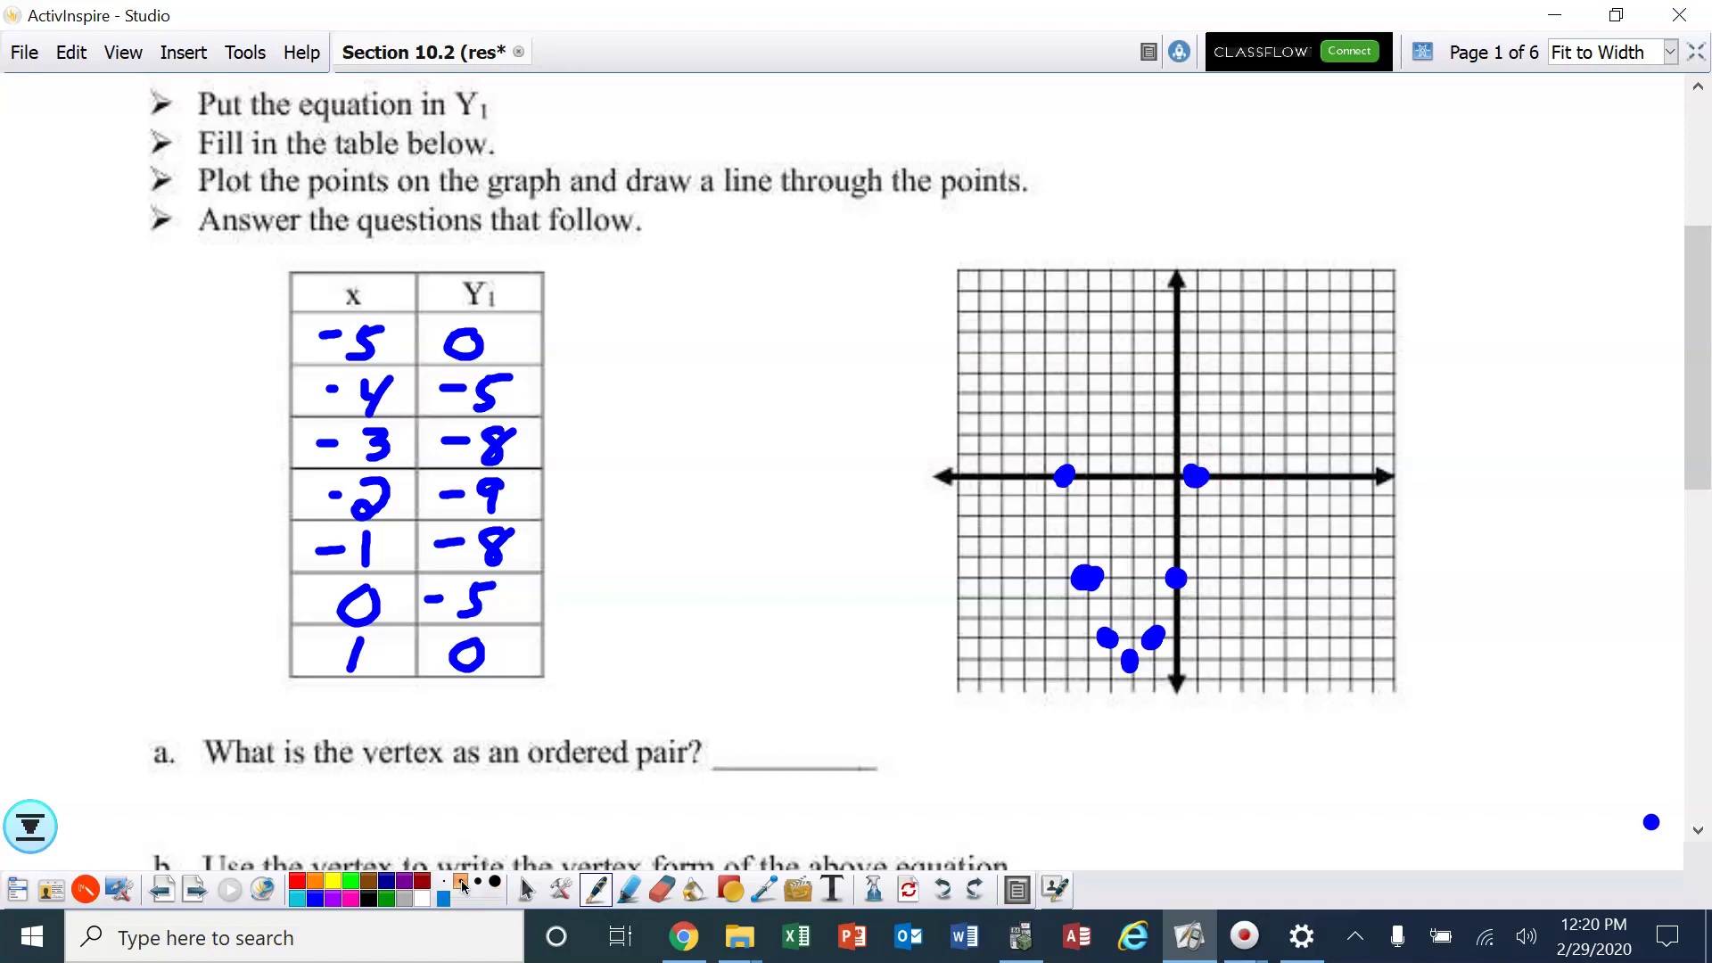
pyautogui.moveTo(1052, 260)
pyautogui.mouseDown()
pyautogui.moveTo(1076, 544)
pyautogui.moveTo(1129, 660)
pyautogui.moveTo(1152, 643)
pyautogui.moveTo(1176, 564)
pyautogui.moveTo(1211, 214)
pyautogui.moveTo(1219, 226)
pyautogui.moveTo(1070, 219)
pyautogui.mouseUp()
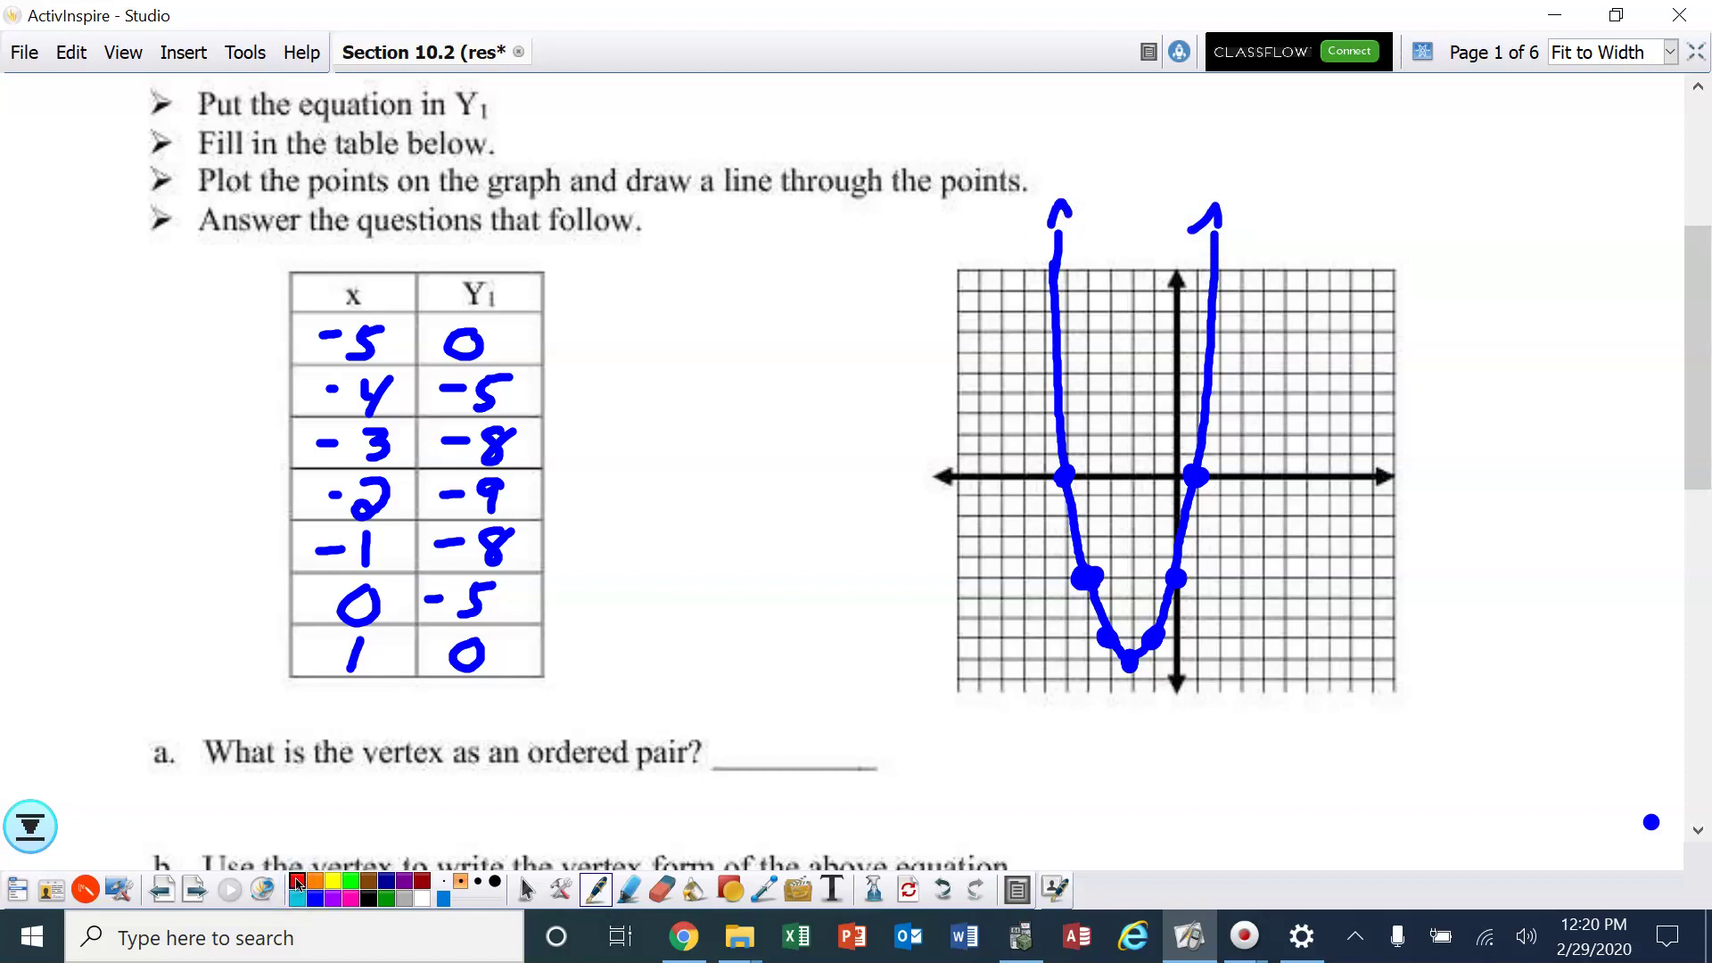
# Mark and label the vertex in red on the graph and arrow the −2, −9 table row.
pyautogui.click(297, 883)
pyautogui.click(1129, 658)
pyautogui.moveTo(1128, 691)
pyautogui.mouseDown()
pyautogui.moveTo(1164, 760)
pyautogui.moveTo(1129, 723)
pyautogui.moveTo(1157, 697)
pyautogui.moveTo(1134, 665)
pyautogui.moveTo(1208, 763)
pyautogui.moveTo(1222, 731)
pyautogui.moveTo(1233, 763)
pyautogui.moveTo(1270, 737)
pyautogui.moveTo(1304, 761)
pyautogui.moveTo(1316, 737)
pyautogui.moveTo(1362, 765)
pyautogui.mouseUp()
pyautogui.click(1128, 664)
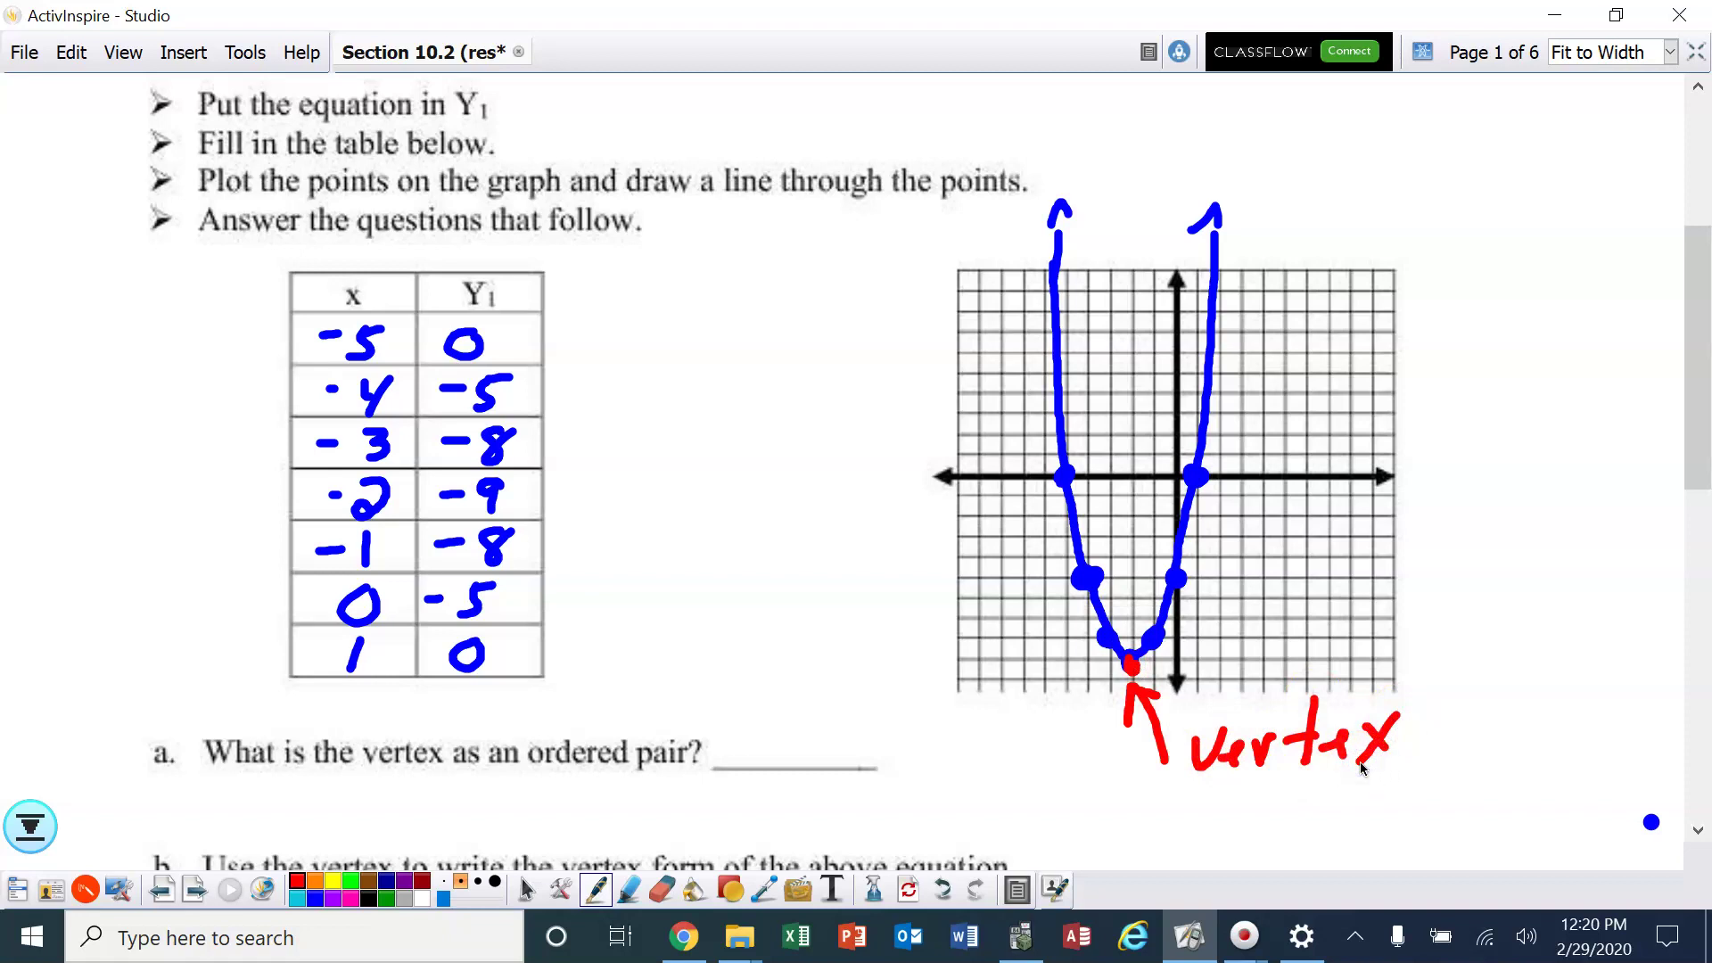
pyautogui.moveTo(554, 491); pyautogui.dragTo(694, 484)
pyautogui.moveTo(584, 463); pyautogui.dragTo(603, 515)
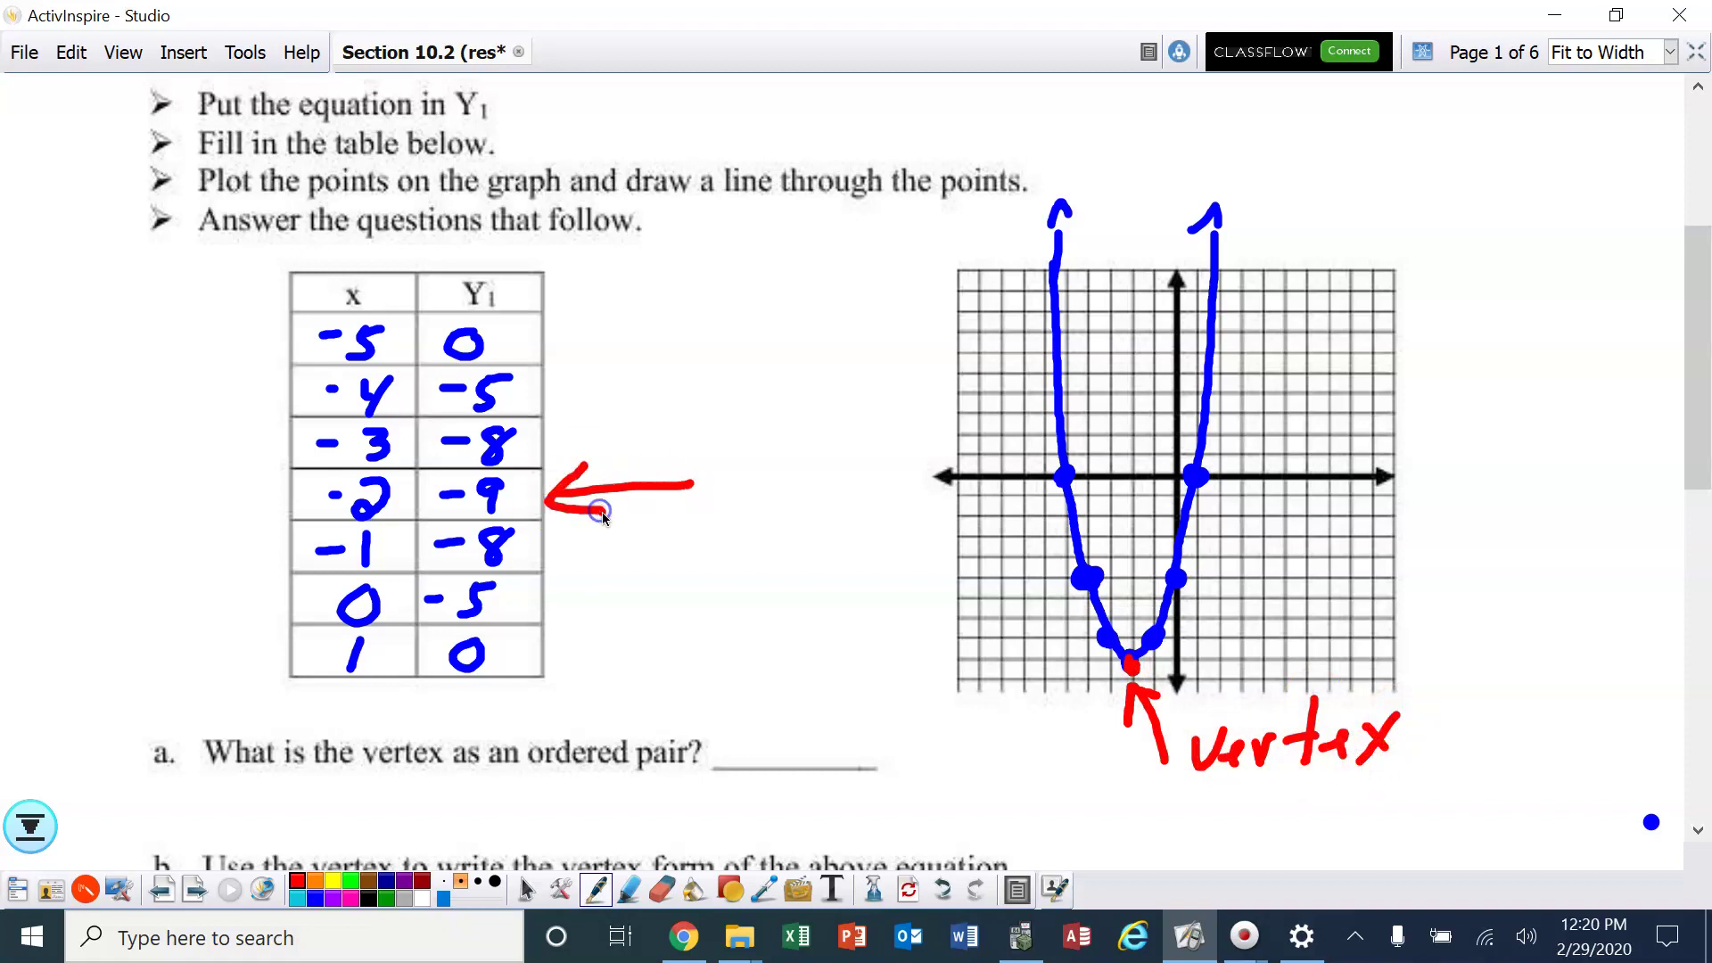
# Write (−2, −9) as the answer to question a.
pyautogui.moveTo(752, 697)
pyautogui.mouseDown()
pyautogui.moveTo(726, 769)
pyautogui.moveTo(765, 727)
pyautogui.moveTo(820, 767)
pyautogui.mouseUp()
pyautogui.moveTo(849, 720)
pyautogui.mouseDown()
pyautogui.moveTo(832, 723)
pyautogui.moveTo(885, 760)
pyautogui.mouseUp()
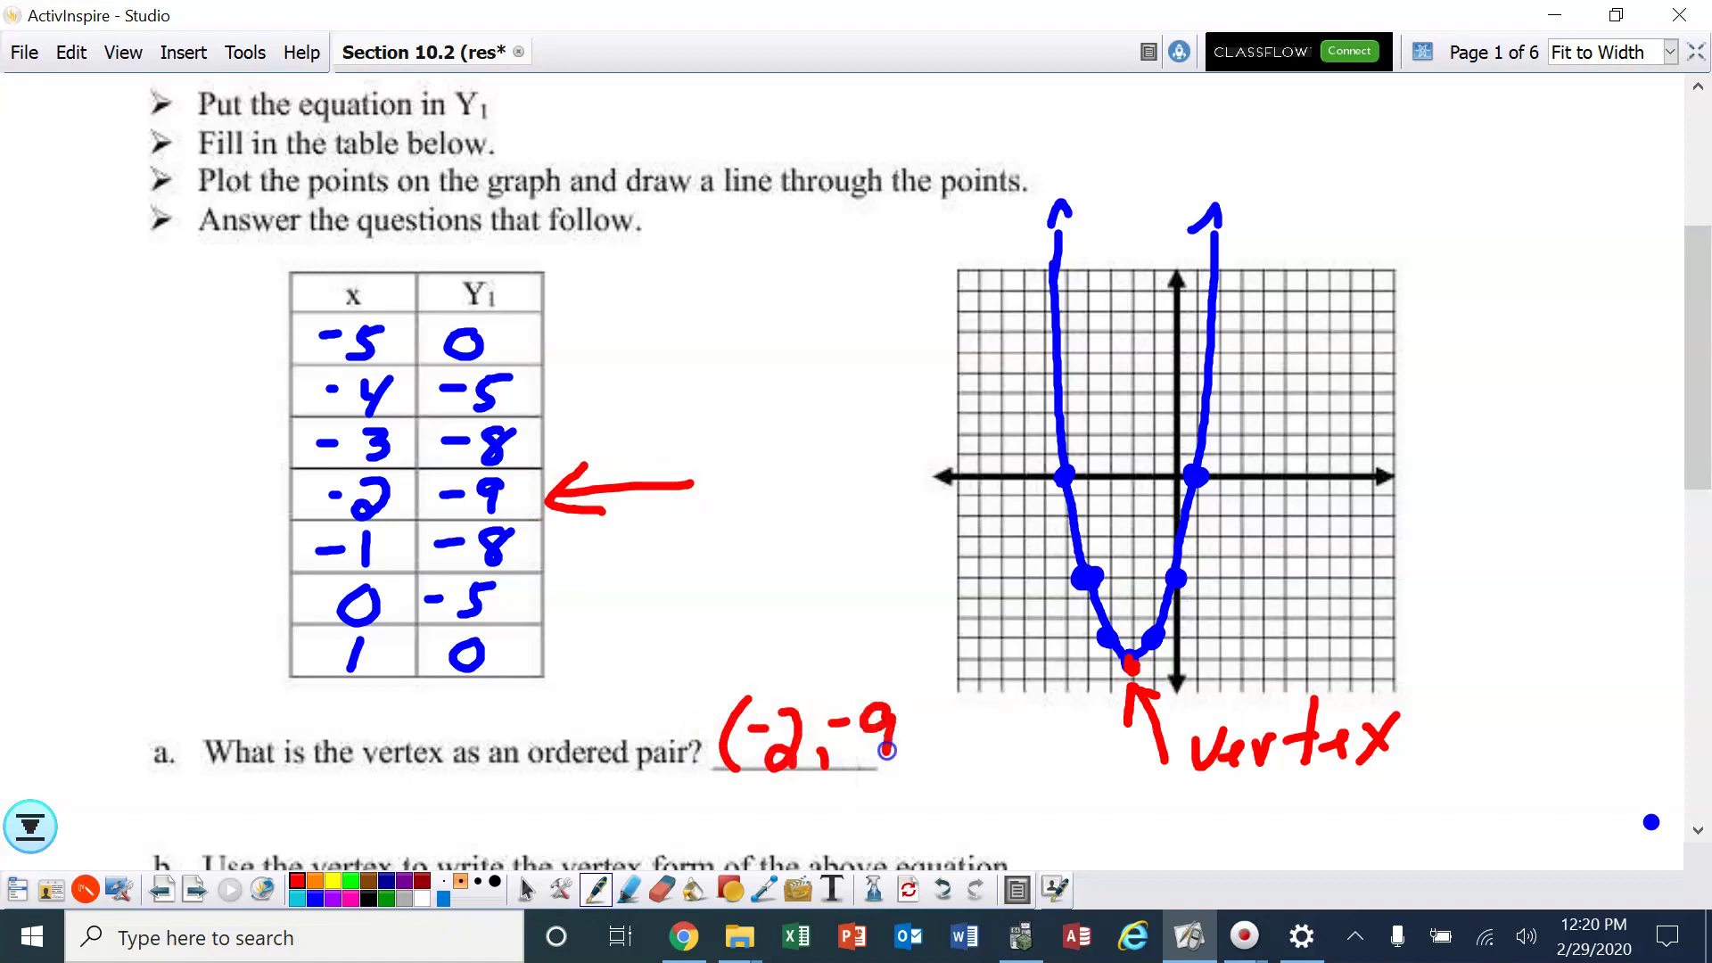
pyautogui.moveTo(903, 667); pyautogui.dragTo(894, 774)
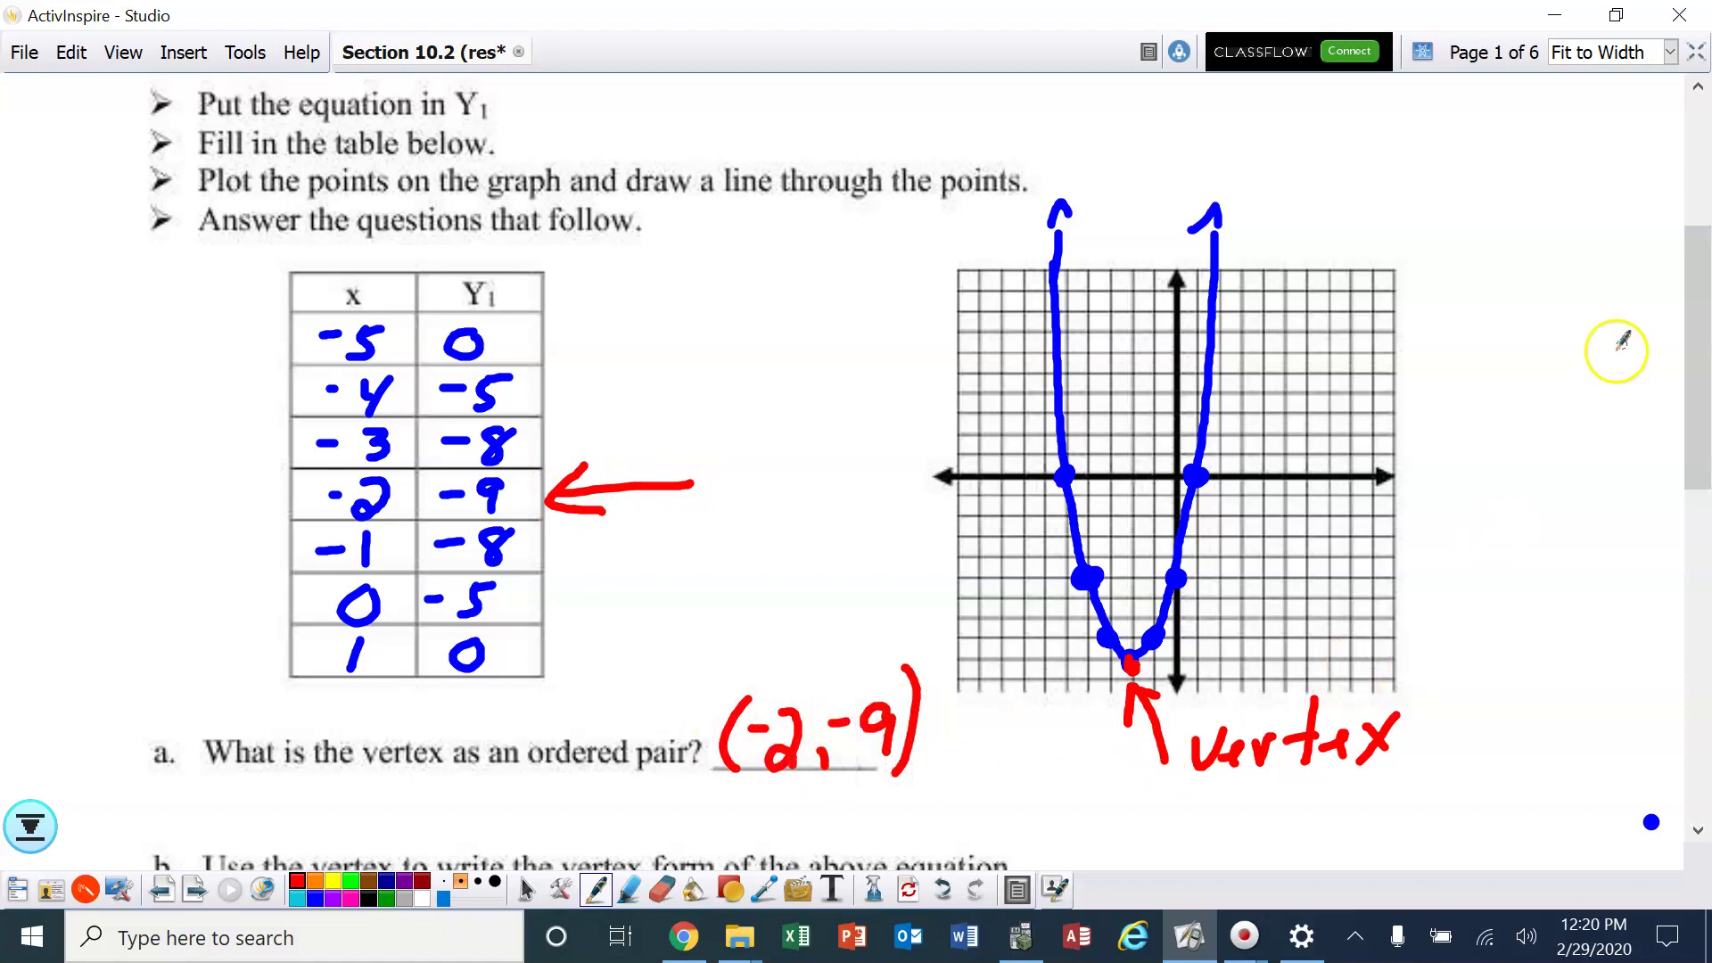
pyautogui.moveTo(1701, 366); pyautogui.dragTo(1703, 414)
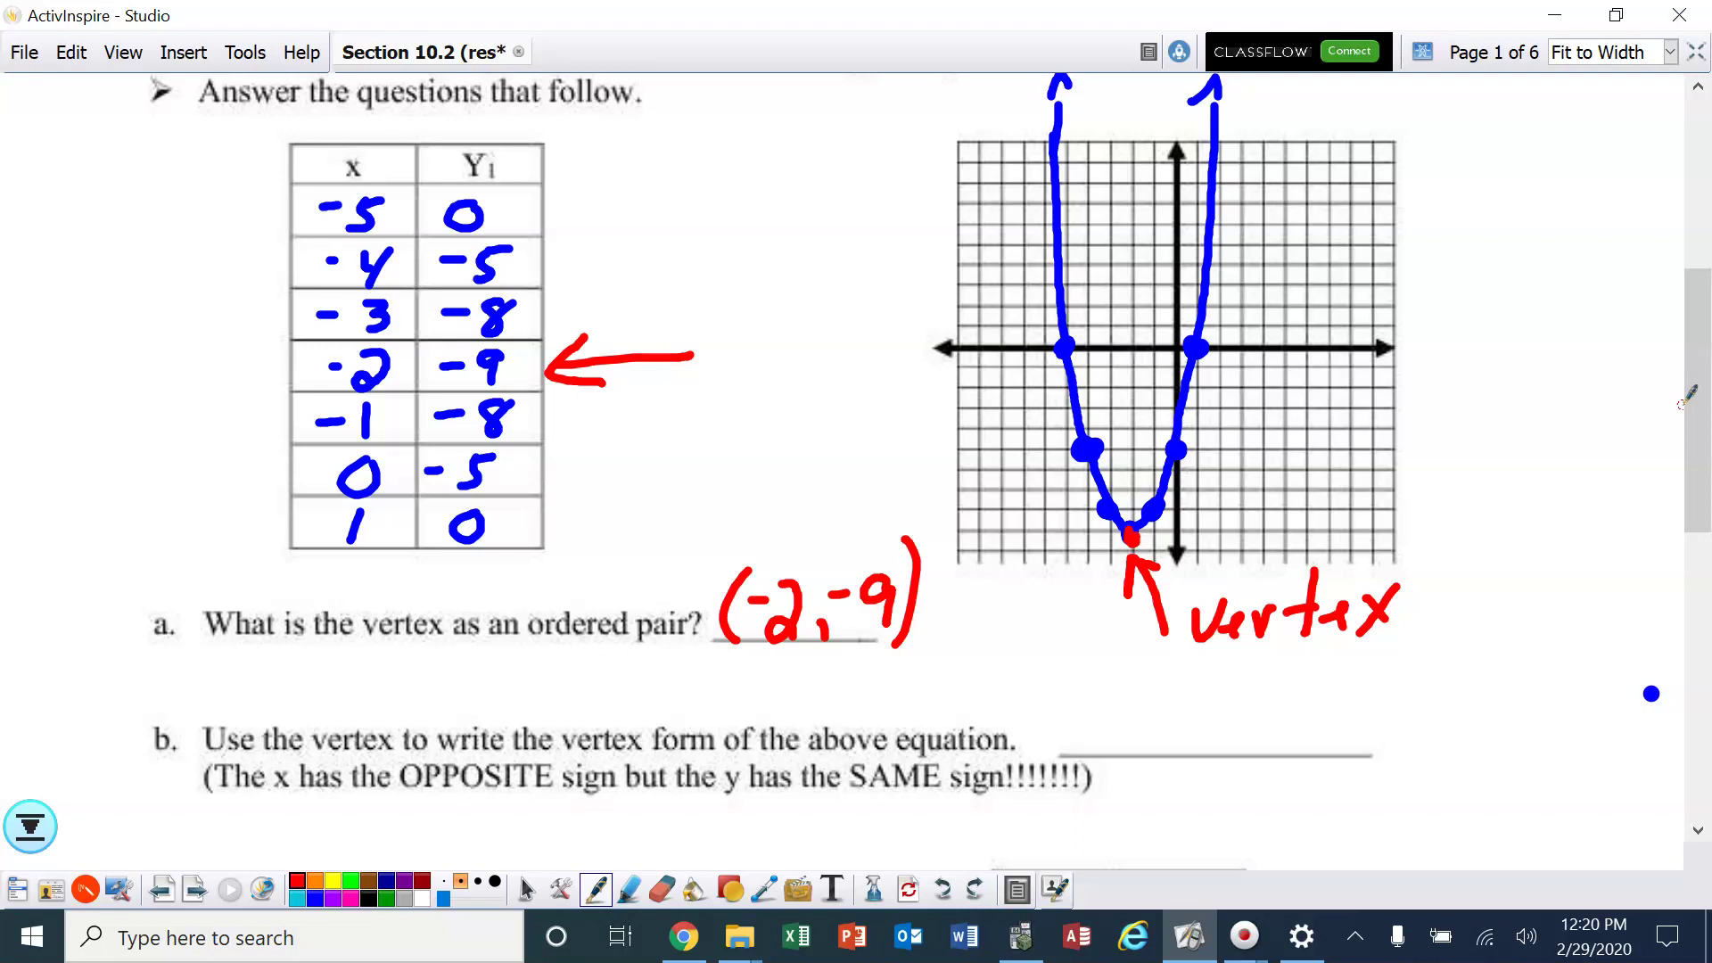
# Start answer b by writing y=( )², leaving space inside the parentheses.
pyautogui.moveTo(1084, 704); pyautogui.dragTo(1113, 745)
pyautogui.moveTo(1155, 680); pyautogui.dragTo(1091, 796)
pyautogui.moveTo(1145, 714); pyautogui.dragTo(1170, 711)
pyautogui.moveTo(1134, 737); pyautogui.dragTo(1164, 733)
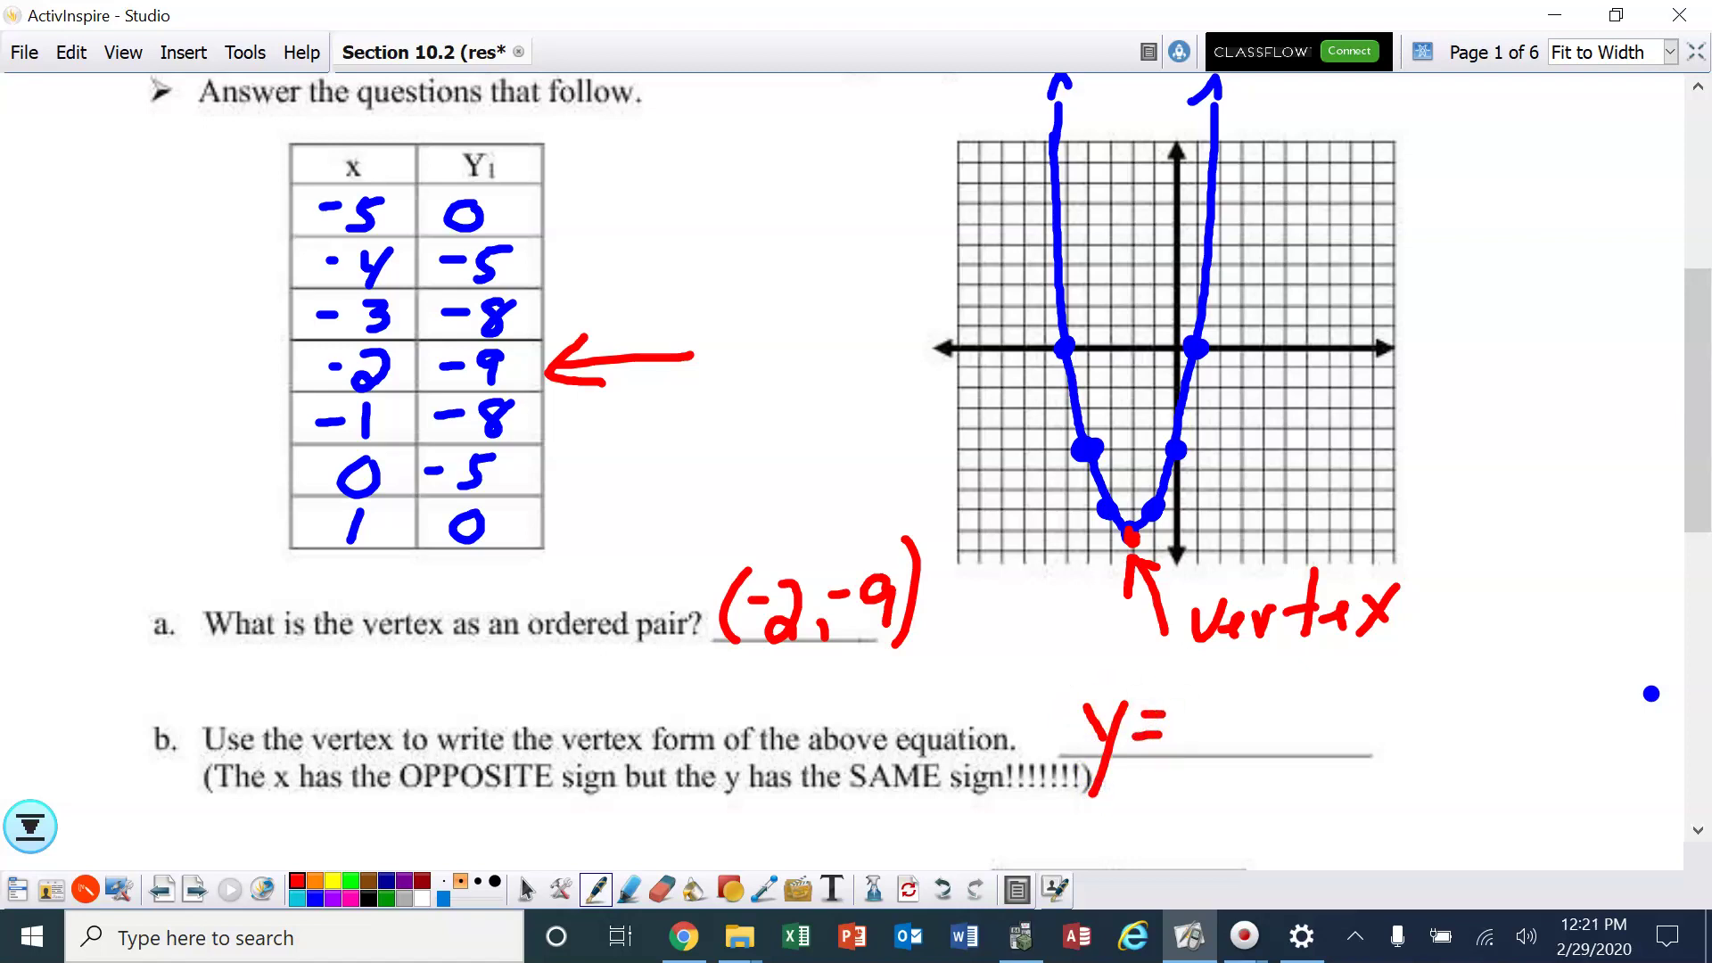
pyautogui.moveTo(1200, 689); pyautogui.dragTo(1184, 754)
pyautogui.moveTo(1327, 694); pyautogui.dragTo(1330, 757)
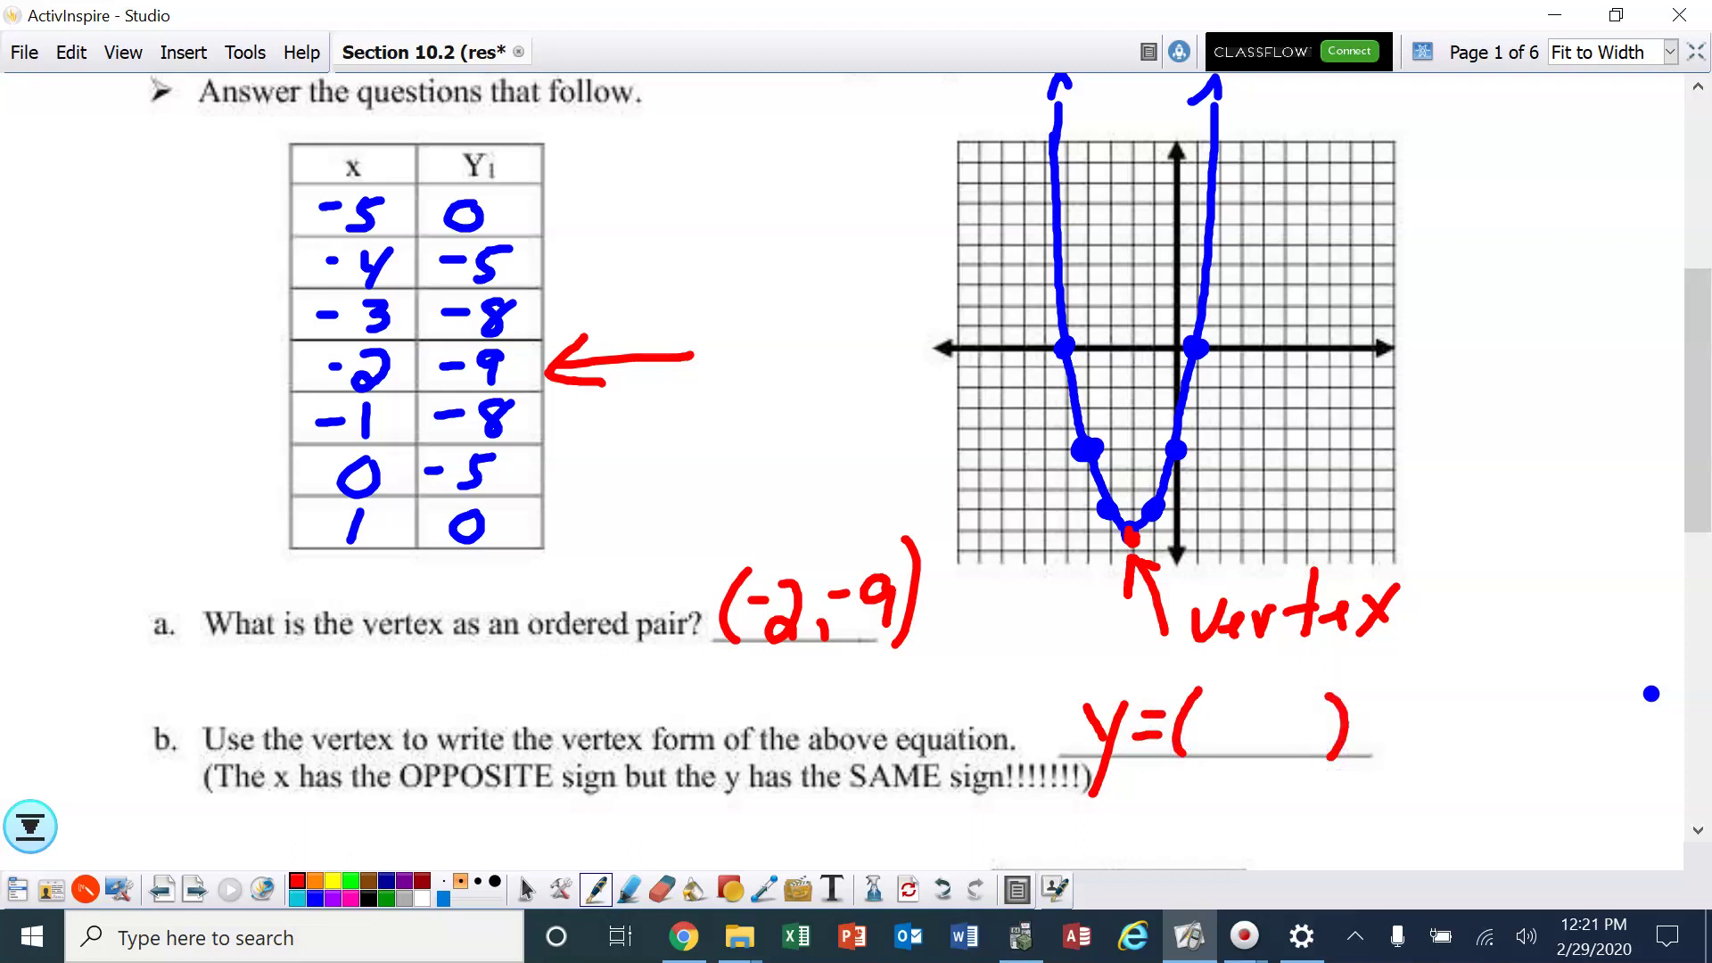
pyautogui.moveTo(1354, 667)
pyautogui.mouseDown()
pyautogui.moveTo(1373, 662)
pyautogui.moveTo(1384, 693)
pyautogui.mouseUp()
# Underline both sign rules, fill in x+2 and −9, and circle 'vertex form'.
pyautogui.moveTo(266, 796)
pyautogui.mouseDown()
pyautogui.moveTo(545, 796)
pyautogui.moveTo(259, 795)
pyautogui.moveTo(573, 819)
pyautogui.moveTo(245, 813)
pyautogui.mouseUp()
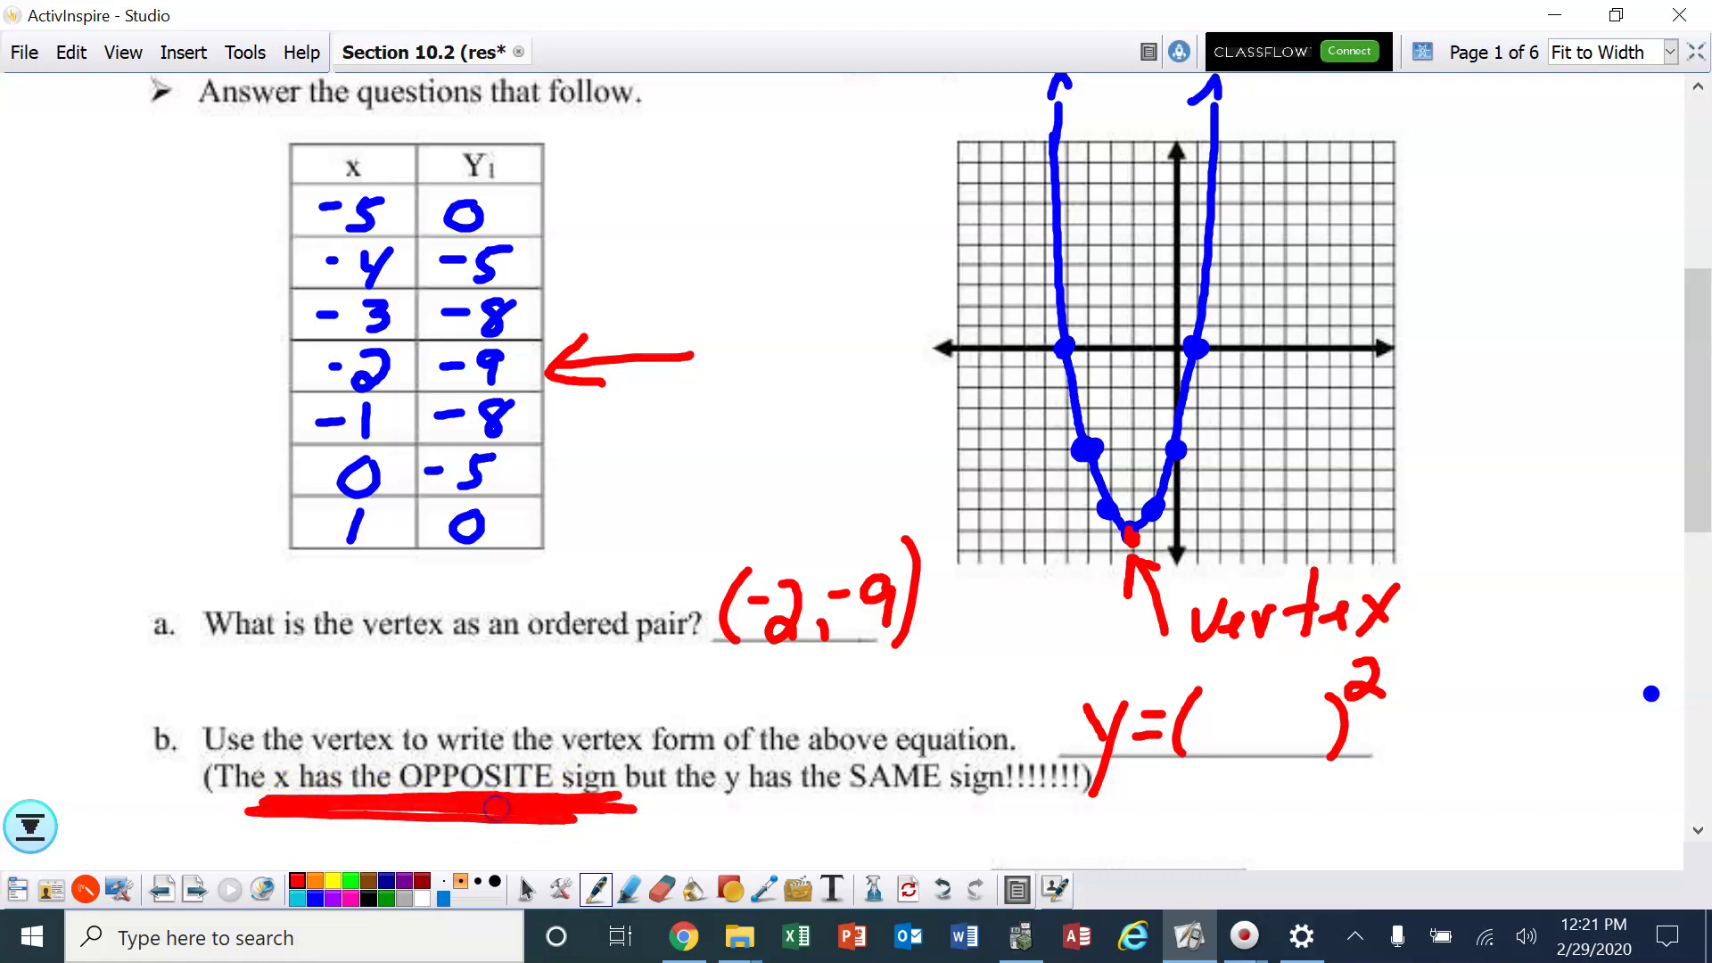
pyautogui.moveTo(762, 511)
pyautogui.mouseDown()
pyautogui.moveTo(785, 536)
pyautogui.moveTo(758, 538)
pyautogui.mouseUp()
pyautogui.moveTo(1204, 709)
pyautogui.mouseDown()
pyautogui.moveTo(1237, 749)
pyautogui.moveTo(1201, 741)
pyautogui.mouseUp()
pyautogui.moveTo(1247, 728)
pyautogui.mouseDown()
pyautogui.moveTo(1286, 726)
pyautogui.moveTo(1288, 755)
pyautogui.moveTo(1320, 745)
pyautogui.mouseUp()
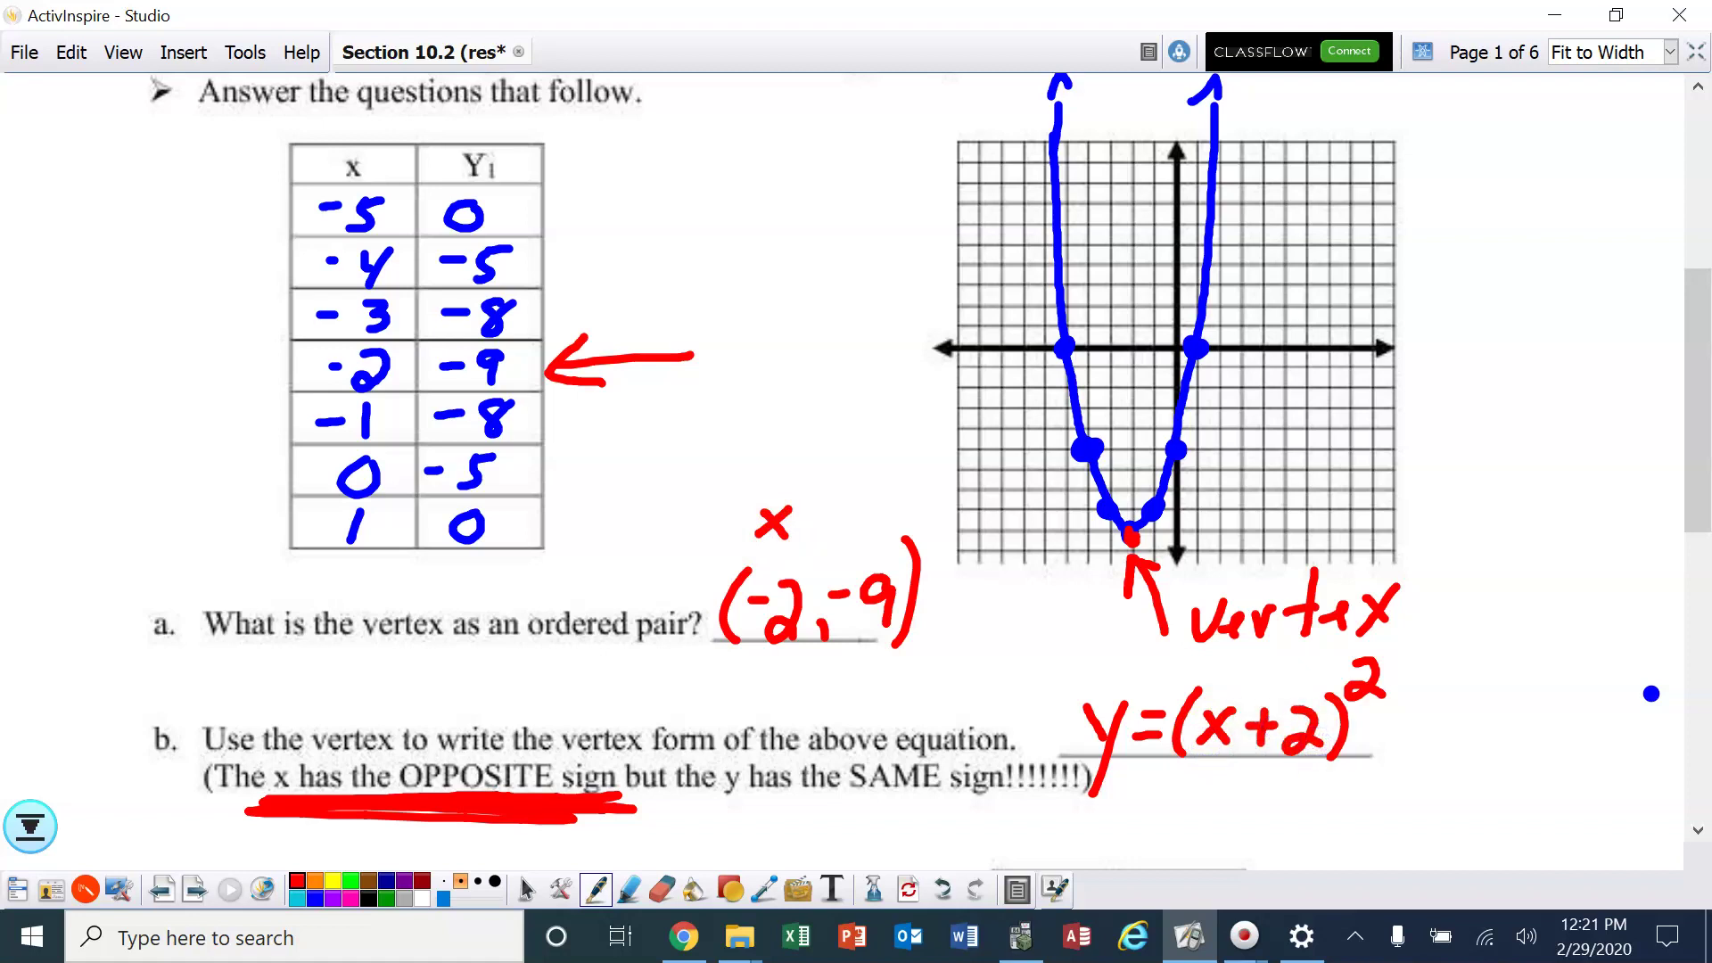
pyautogui.moveTo(720, 799)
pyautogui.mouseDown()
pyautogui.moveTo(954, 800)
pyautogui.moveTo(740, 808)
pyautogui.mouseUp()
pyautogui.moveTo(838, 512); pyautogui.dragTo(851, 544)
pyautogui.moveTo(1359, 723)
pyautogui.mouseDown()
pyautogui.moveTo(1452, 707)
pyautogui.moveTo(1444, 756)
pyautogui.mouseUp()
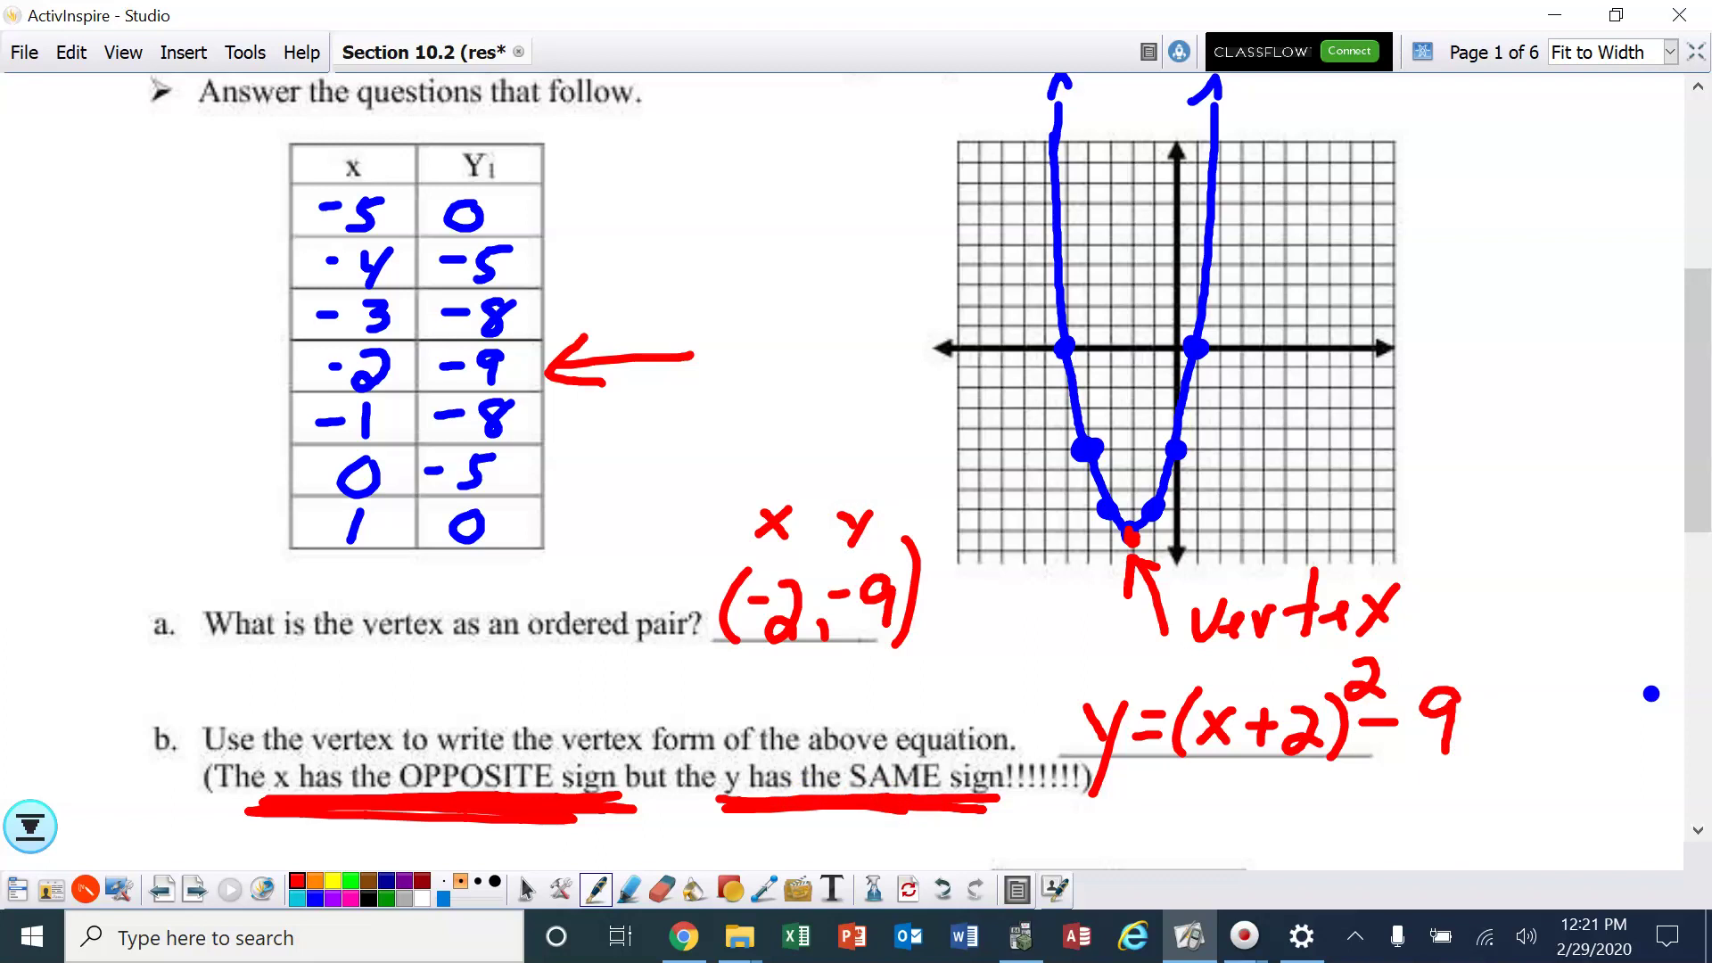
pyautogui.moveTo(639, 704)
pyautogui.mouseDown()
pyautogui.moveTo(560, 729)
pyautogui.moveTo(600, 762)
pyautogui.moveTo(707, 761)
pyautogui.moveTo(679, 709)
pyautogui.moveTo(588, 700)
pyautogui.mouseUp()
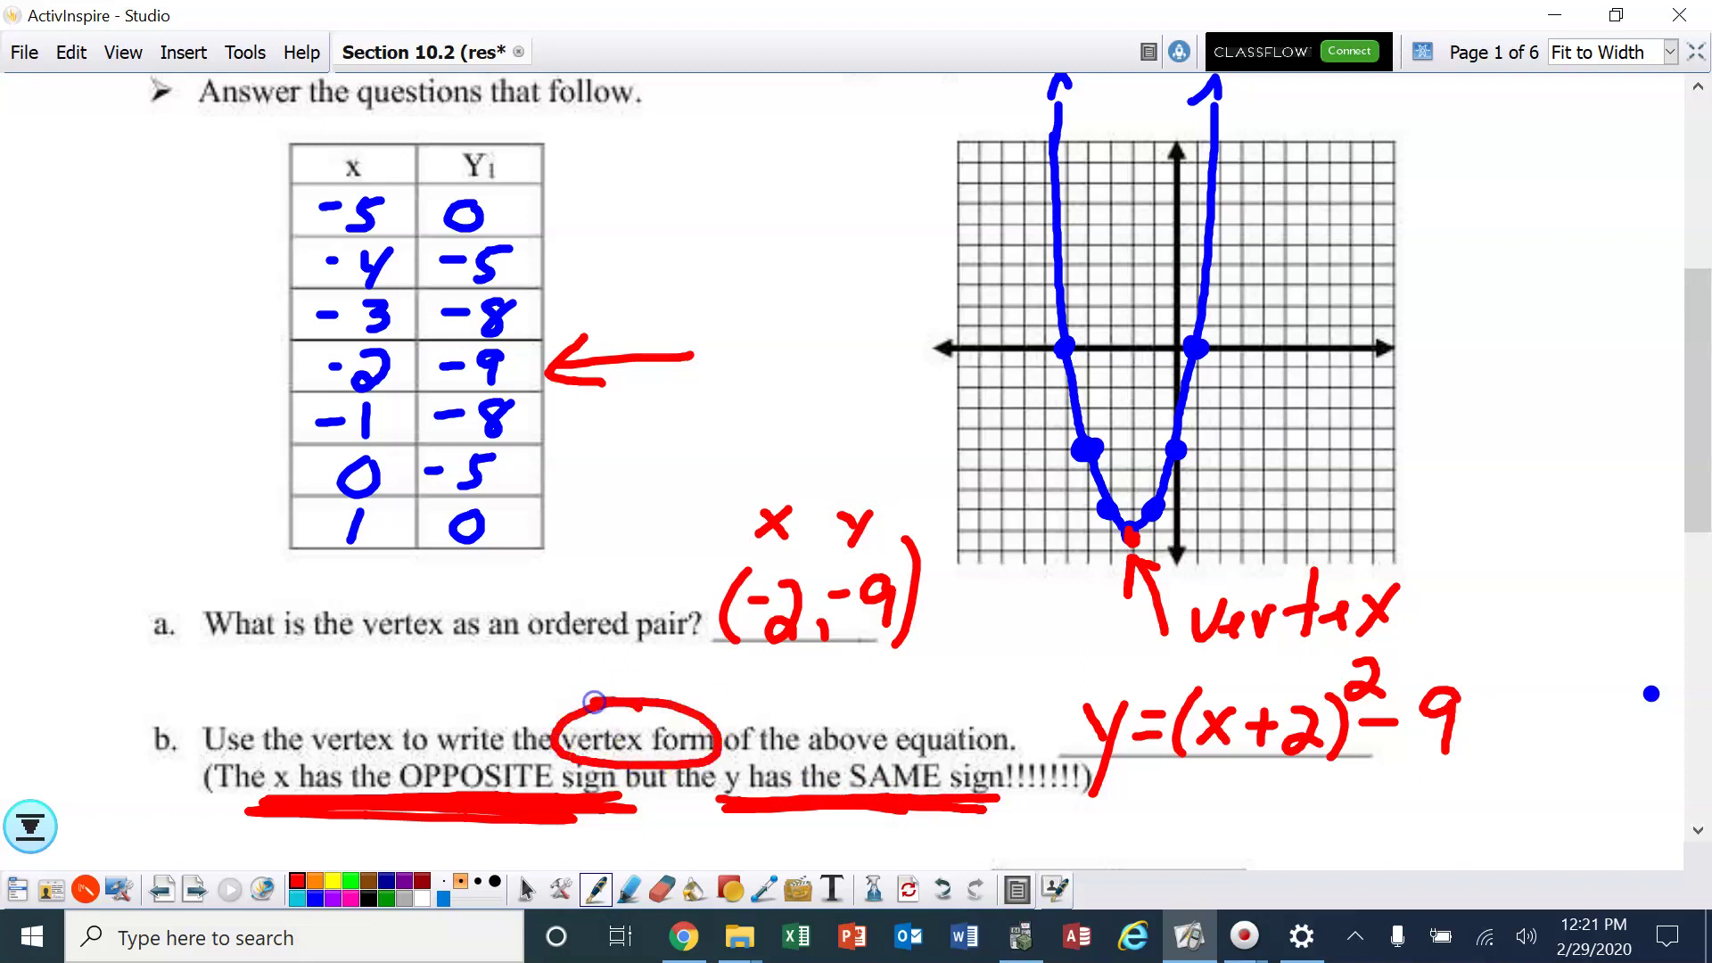